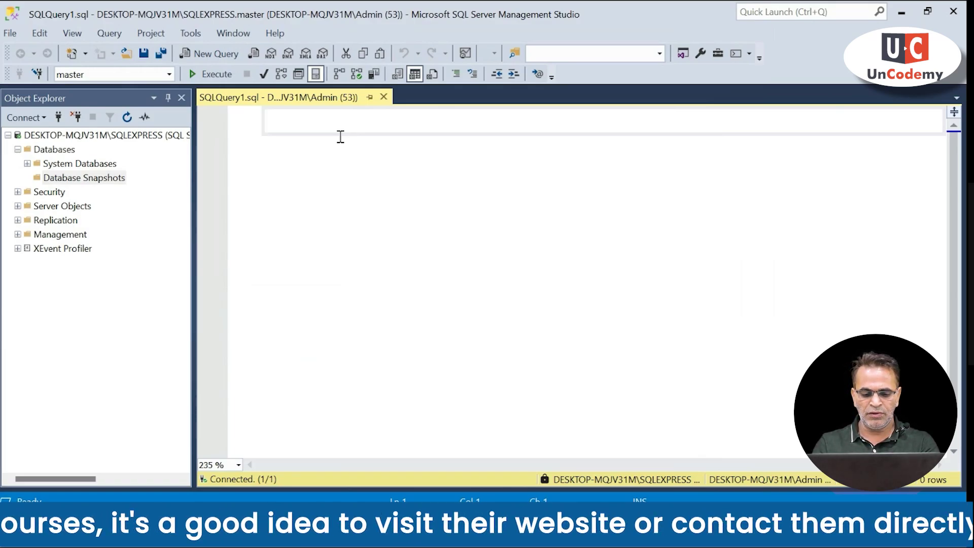
- Write the query "create database uncodemy;" and execute it
type("create databse ")
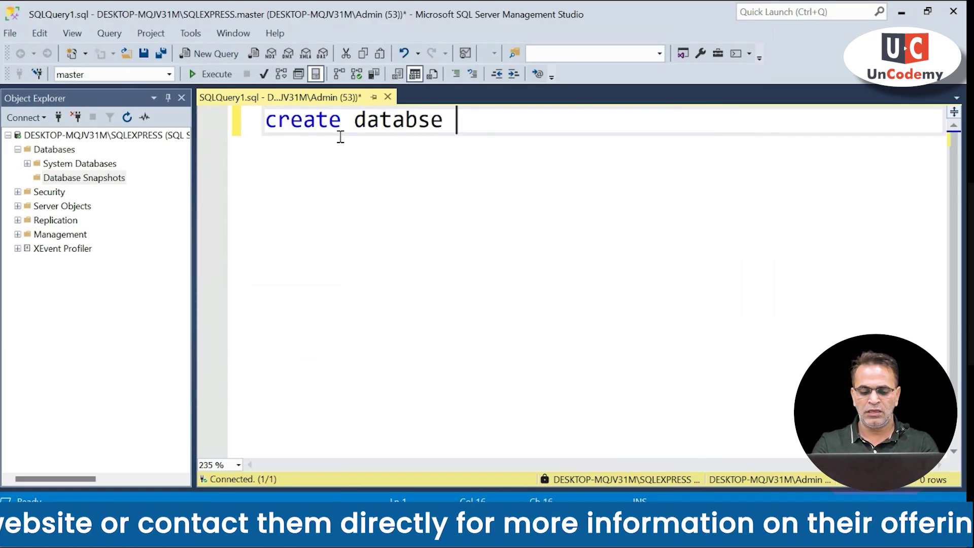
type("uncodemy;")
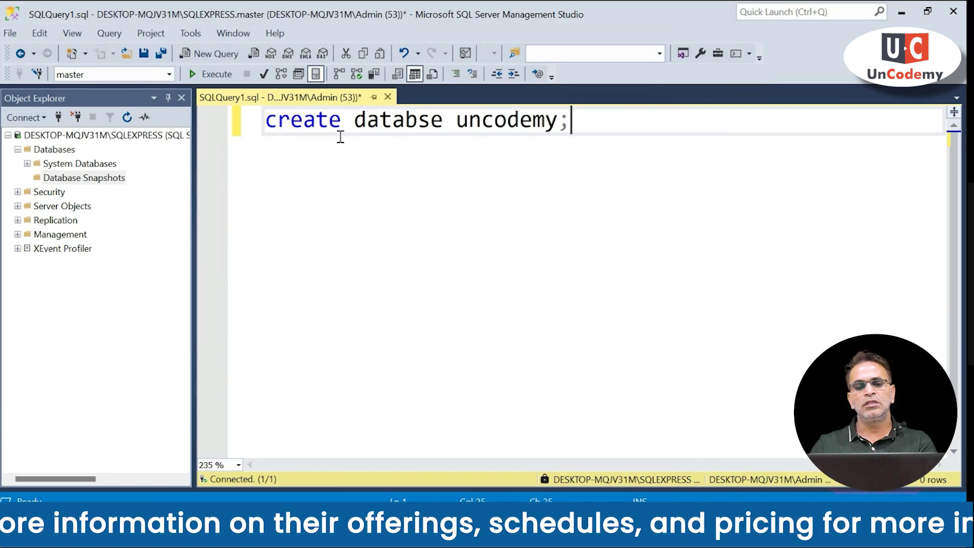
left_click(418, 122)
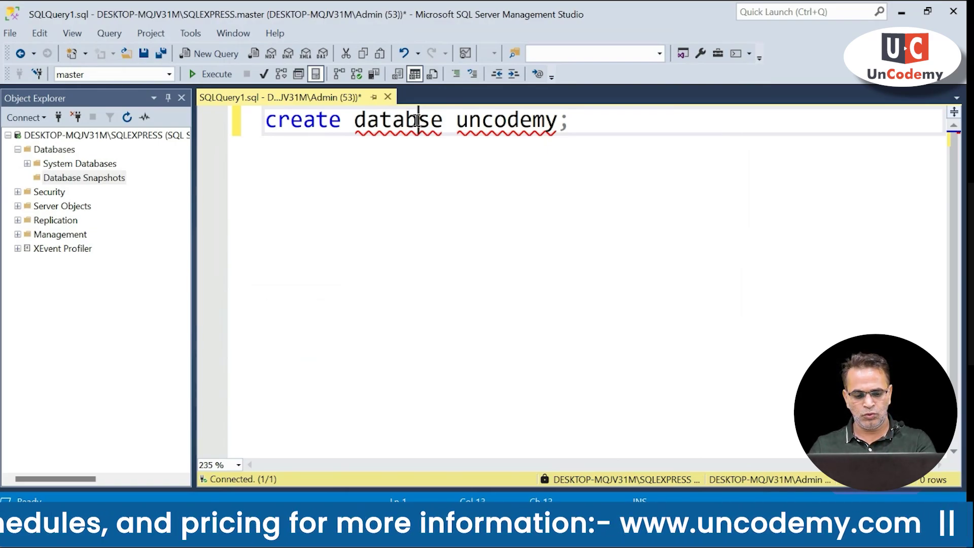
type("a")
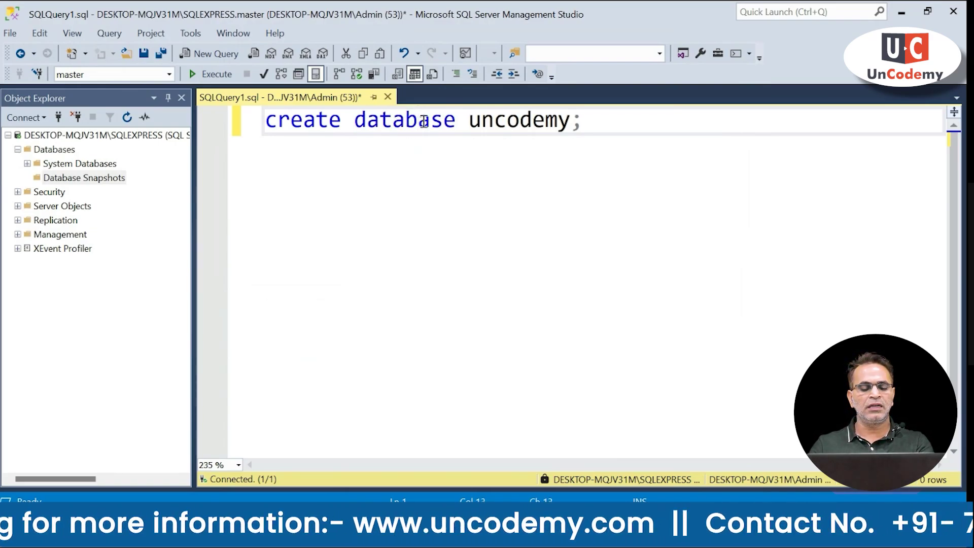
left_click_drag(584, 122, 265, 123)
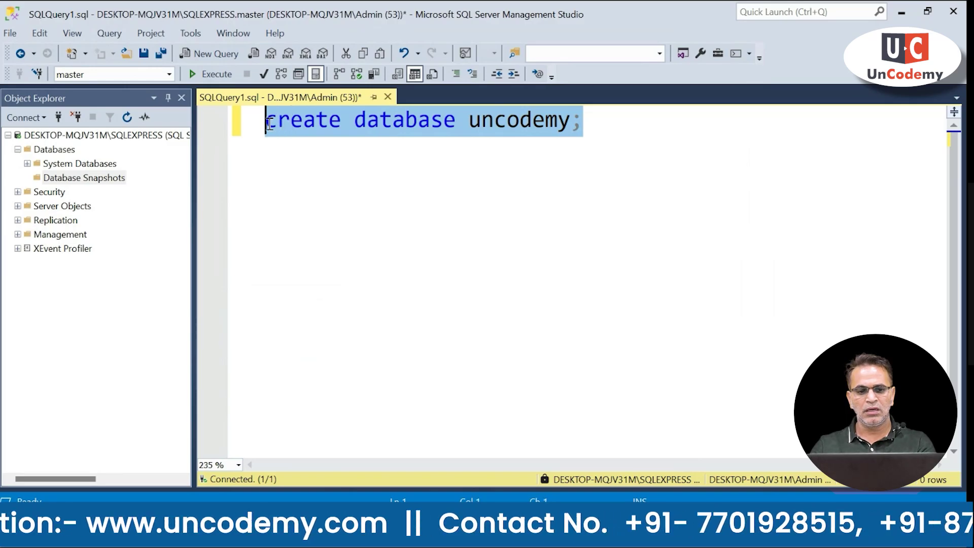
left_click(210, 75)
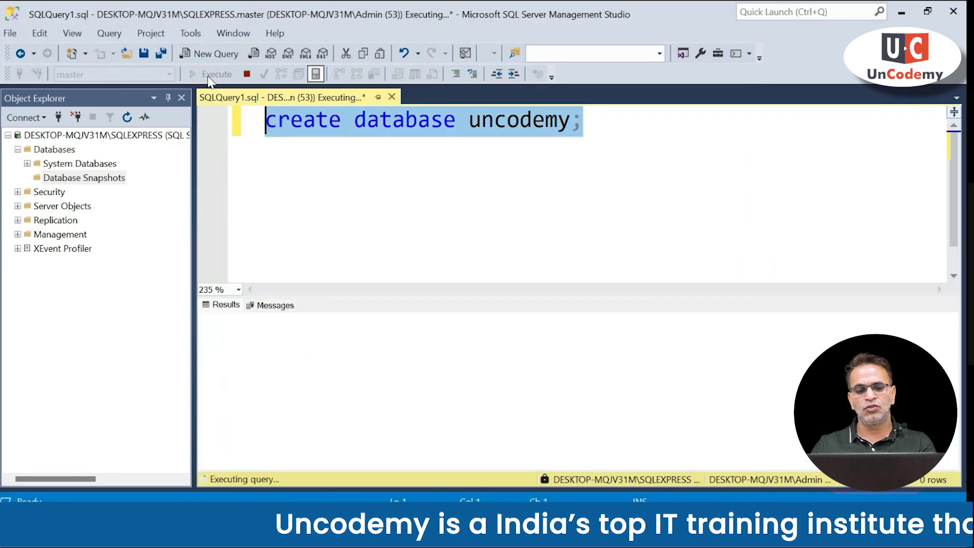
left_click(304, 127)
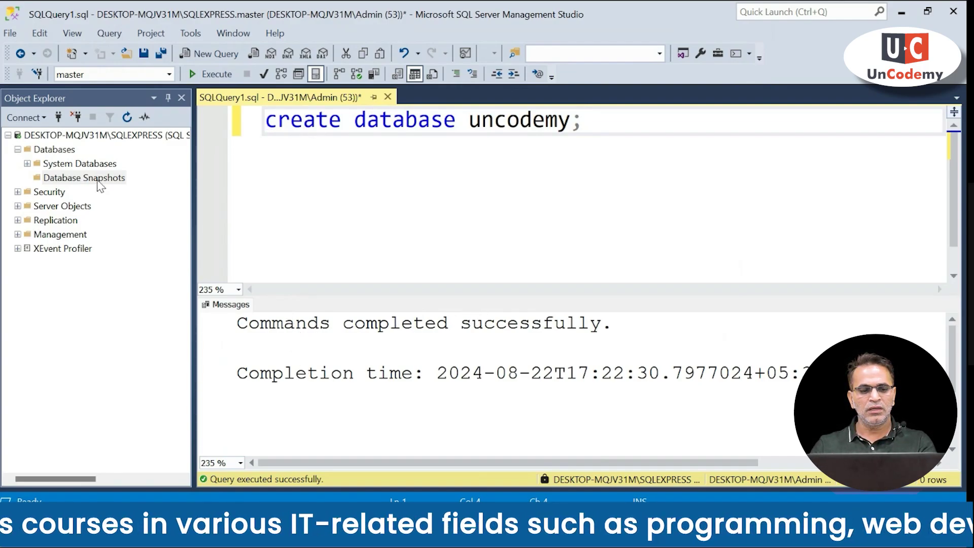
- Check the System Databases folder, refresh the Databases node and select the uncodemy database
left_click(27, 164)
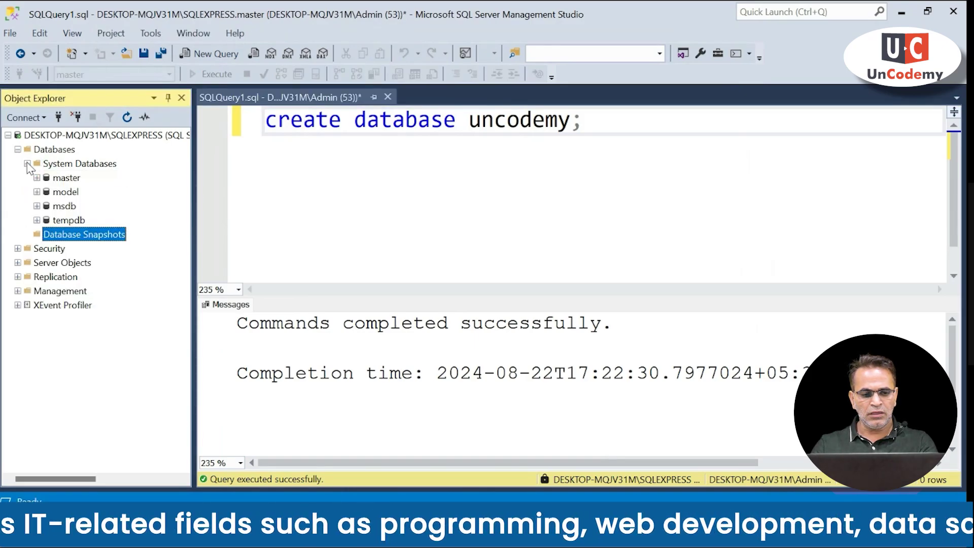
left_click(27, 164)
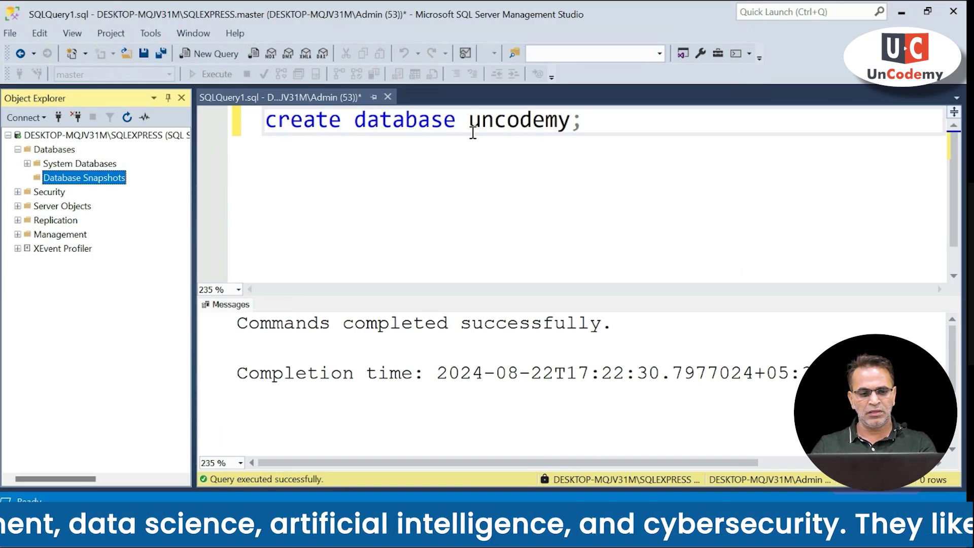
left_click(56, 152)
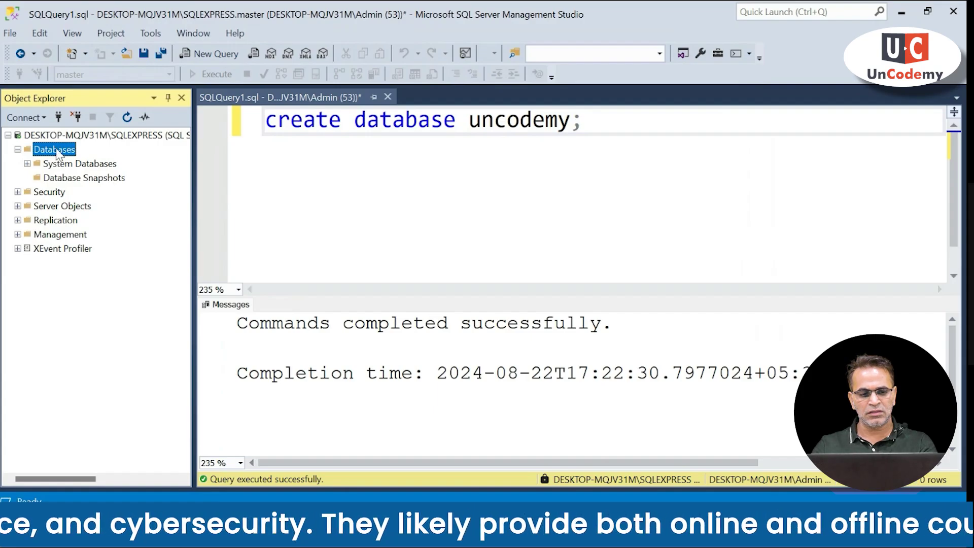
right_click(57, 152)
left_click(93, 292)
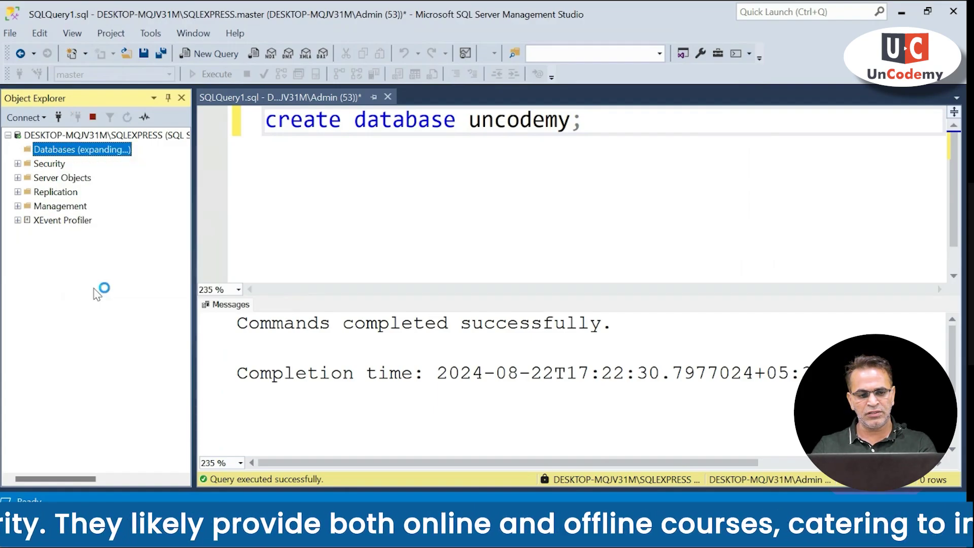
left_click(68, 194)
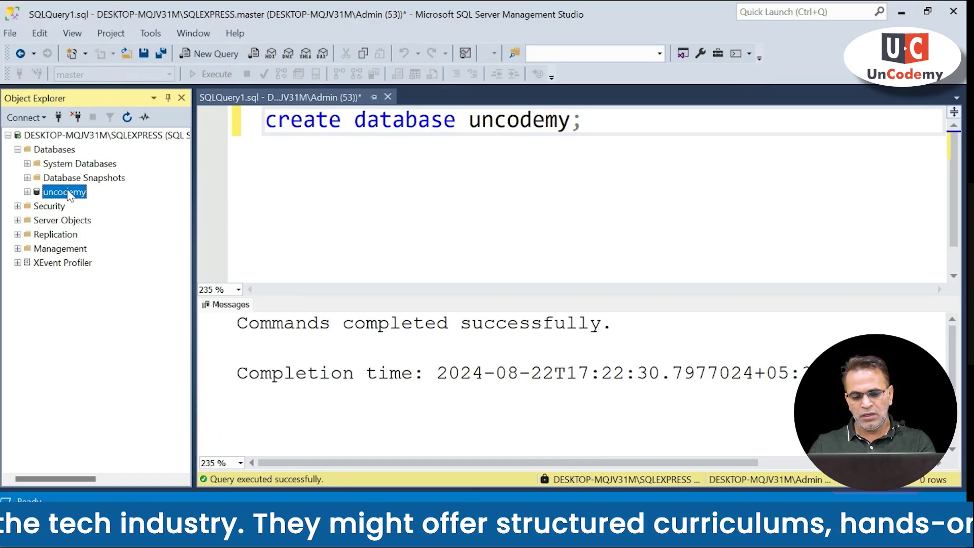
- Switch to the desktop and open the Superstore_excel workbook from the Datafiles folder in Excel
left_click(902, 13)
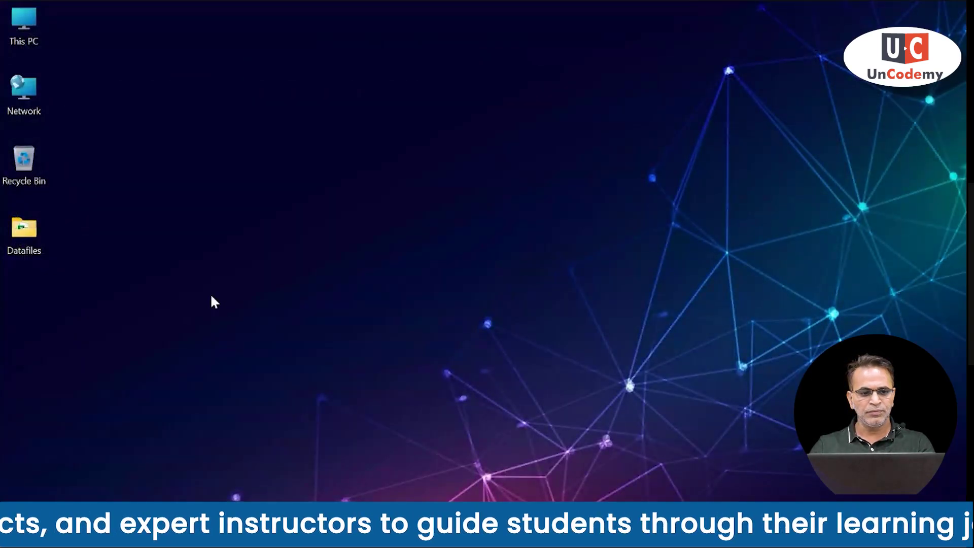
double_click(26, 235)
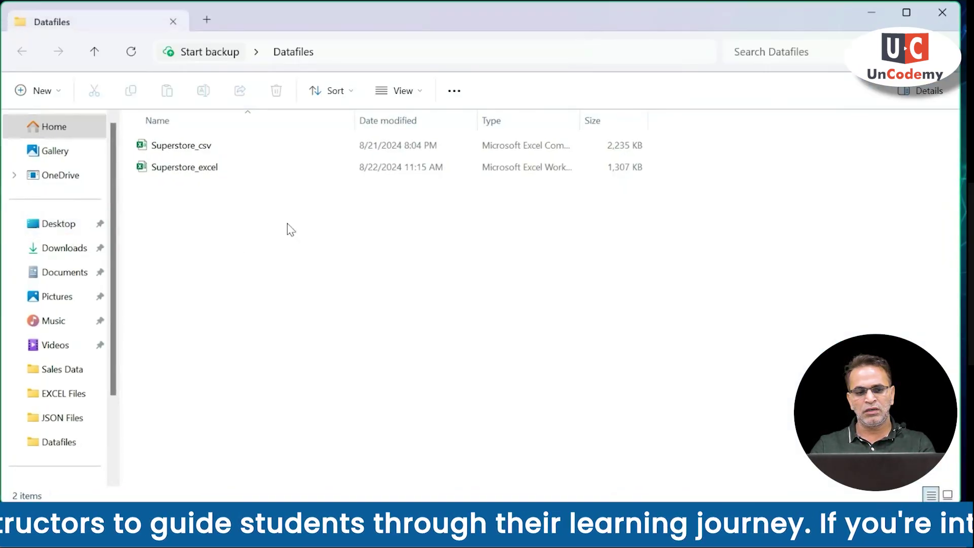
left_click(163, 171)
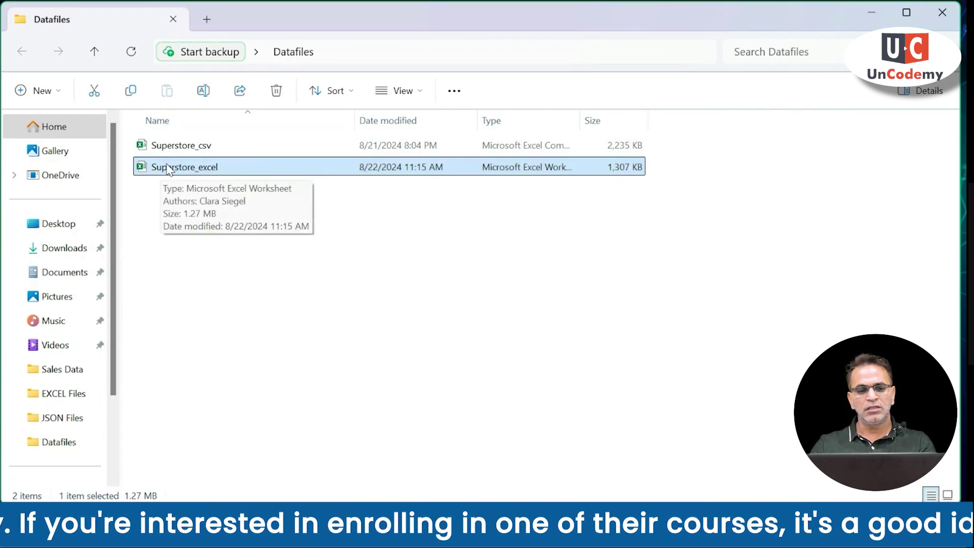
double_click(169, 169)
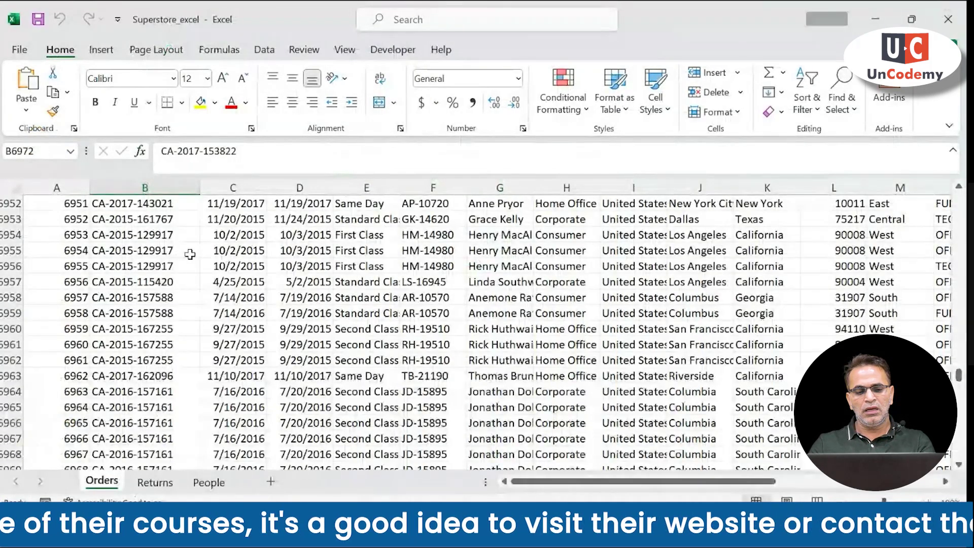
- Examine the data in the workbook's Orders, Returns and People sheets and close the workbook
scroll(190, 250, "up", 5)
scroll(191, 250, "up", 8)
left_click_drag(960, 374, 959, 198)
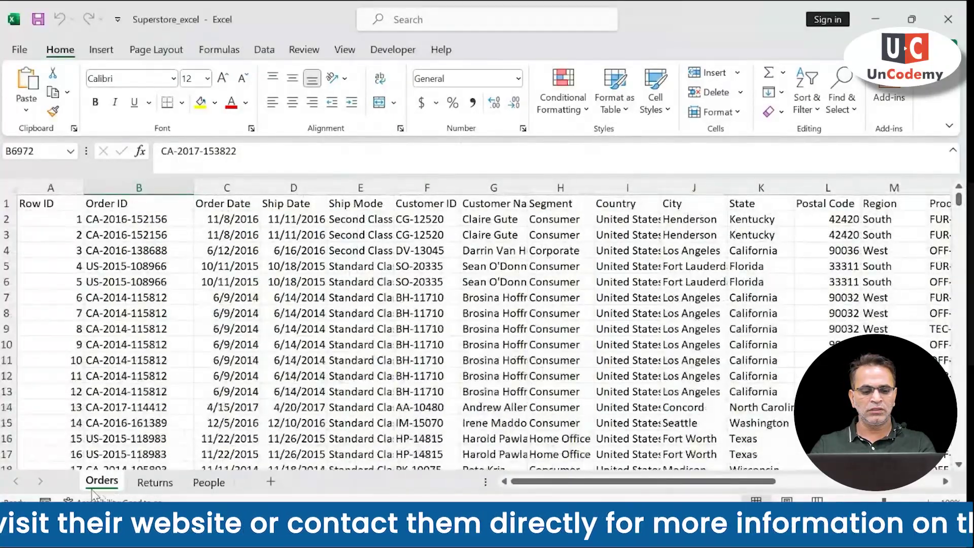
left_click(143, 483)
left_click(207, 481)
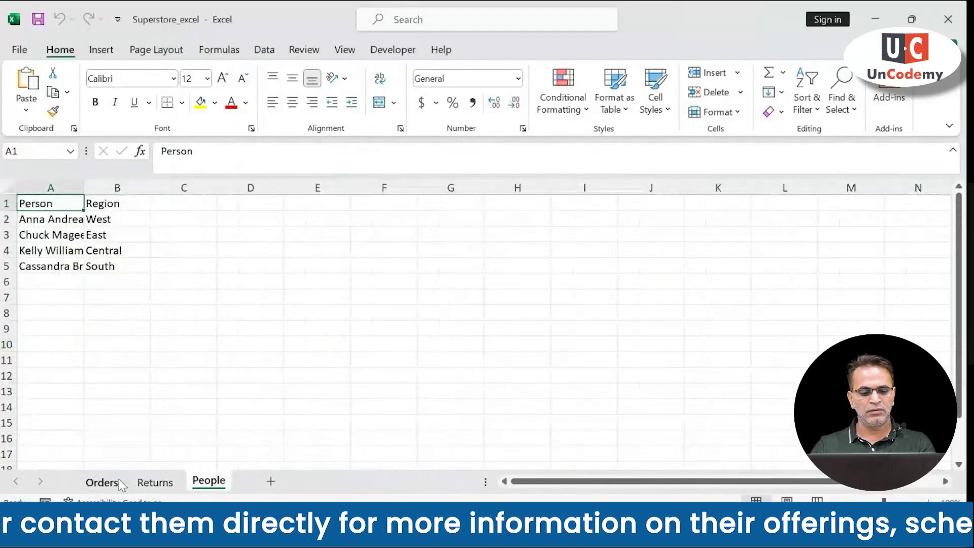
left_click(117, 482)
scroll(193, 344, "down", 1)
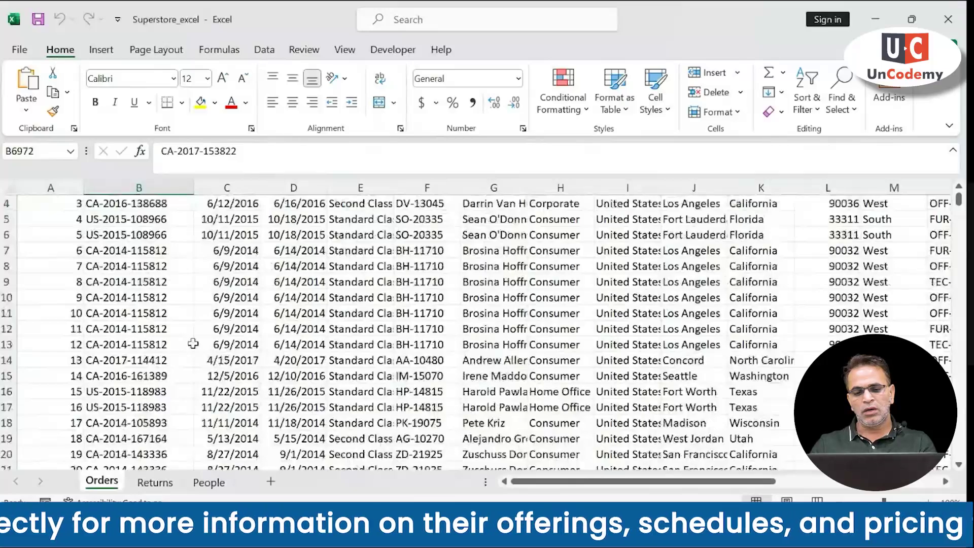
scroll(193, 343, "up", 1)
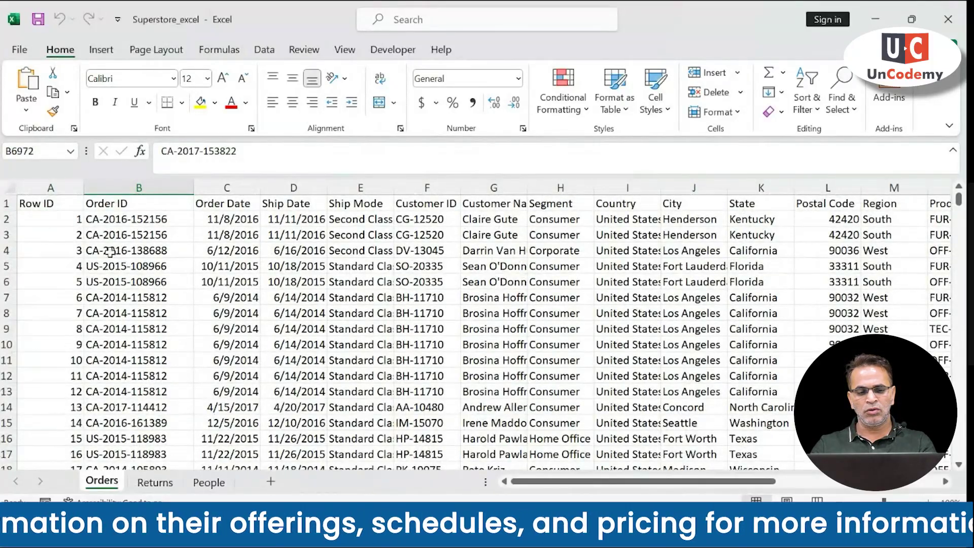
left_click(154, 483)
left_click(104, 482)
left_click(157, 483)
left_click(208, 483)
left_click(102, 482)
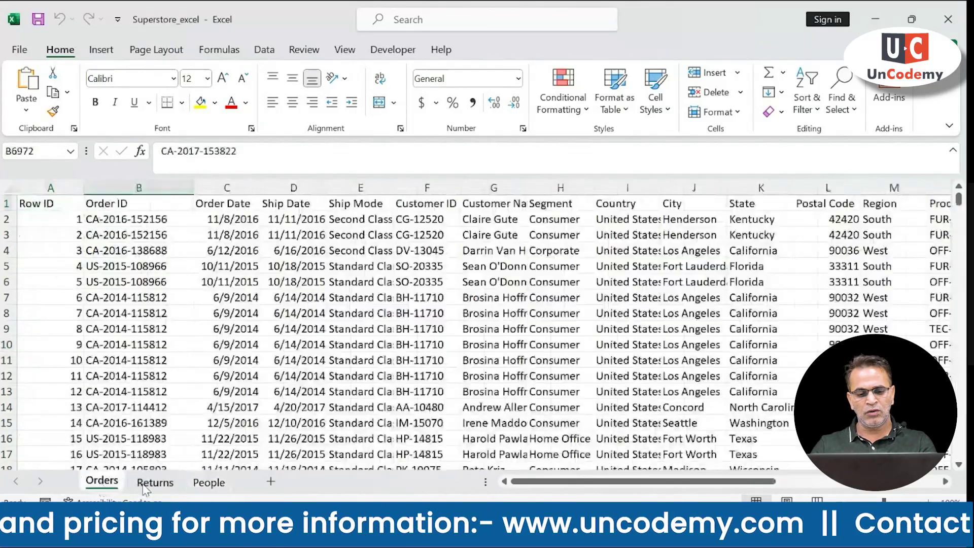
left_click(156, 481)
left_click(199, 484)
left_click(104, 482)
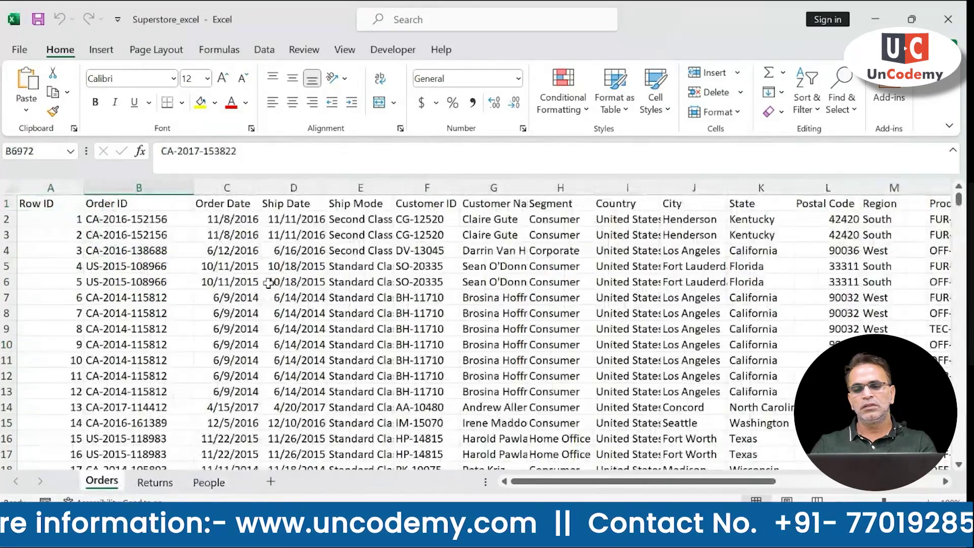
left_click(948, 20)
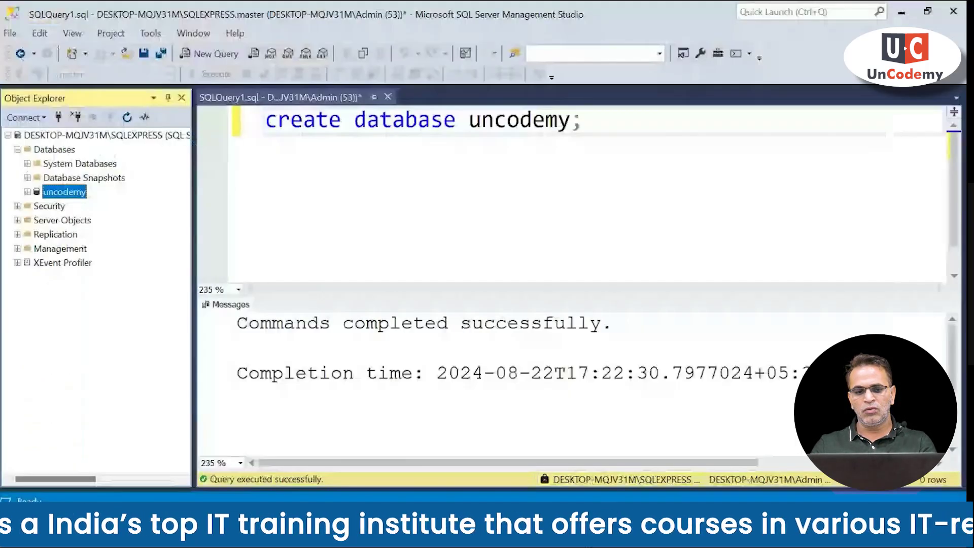
- Start the Import Data wizard for the uncodemy database in SQL Server Management Studio
left_click(369, 184)
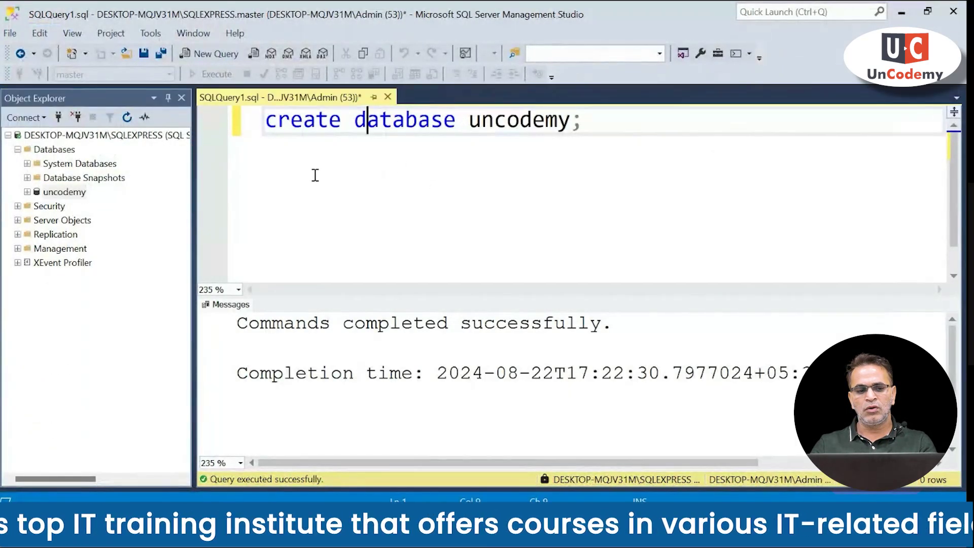
left_click(58, 151)
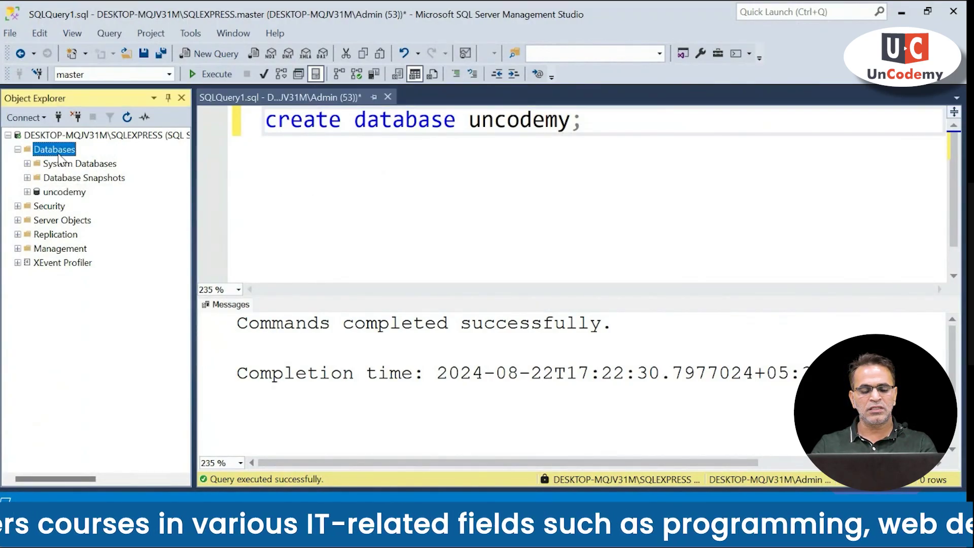
left_click(67, 193)
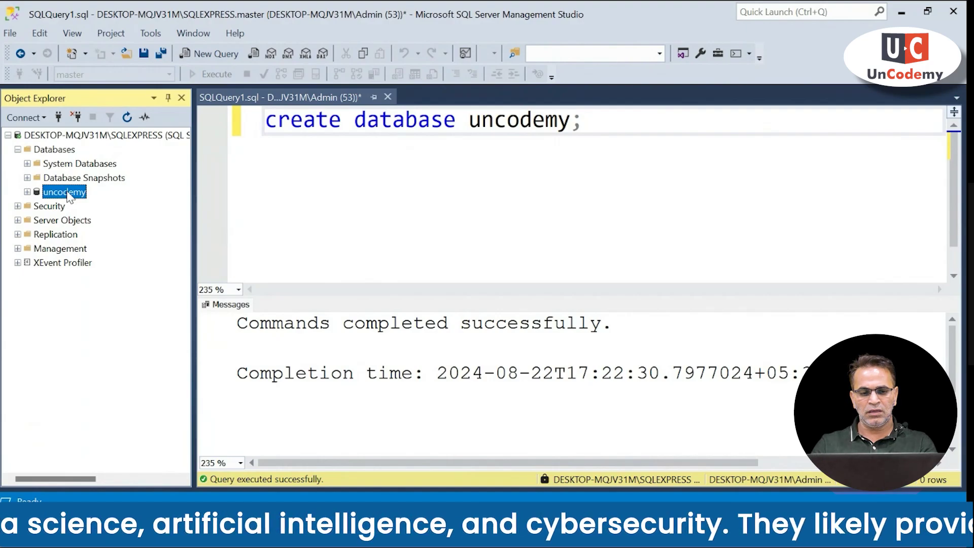
right_click(69, 198)
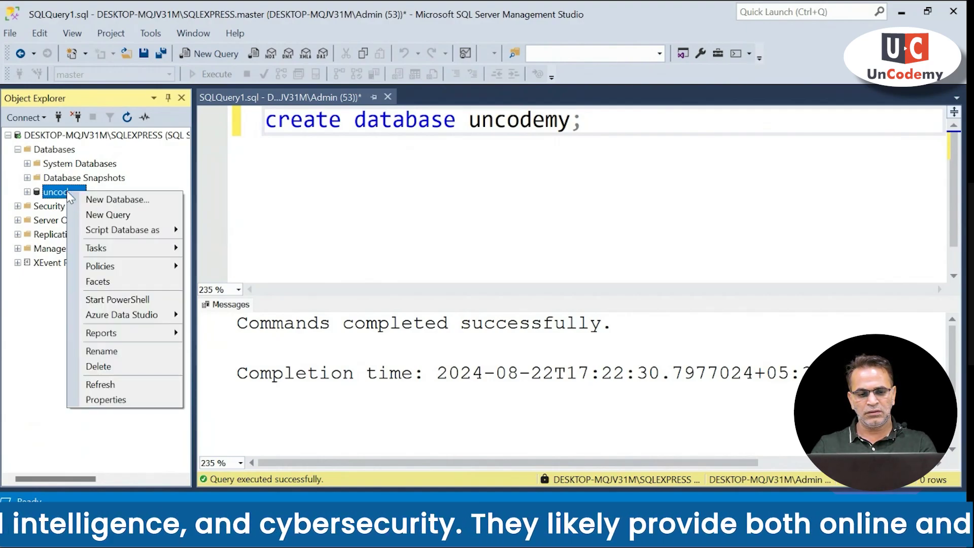
mouse_move(107, 250)
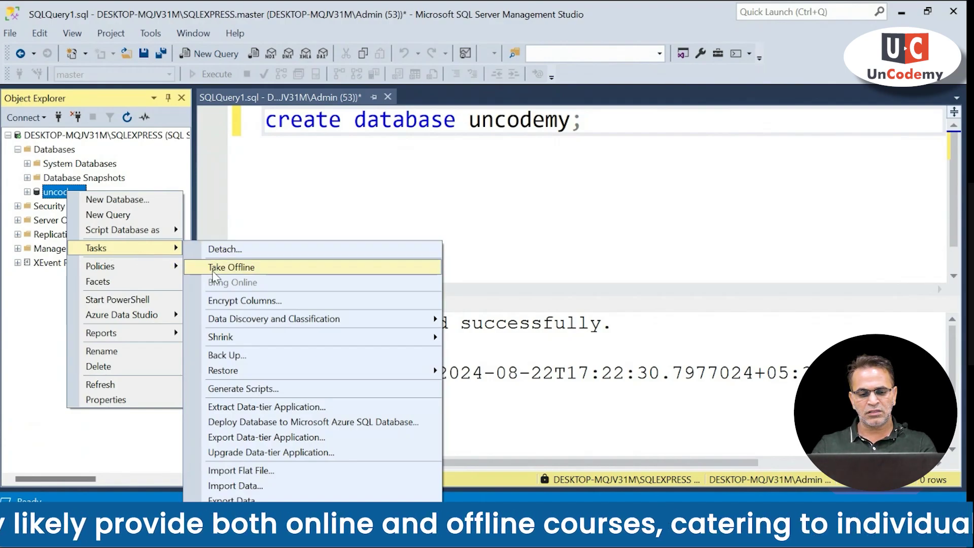
left_click(242, 487)
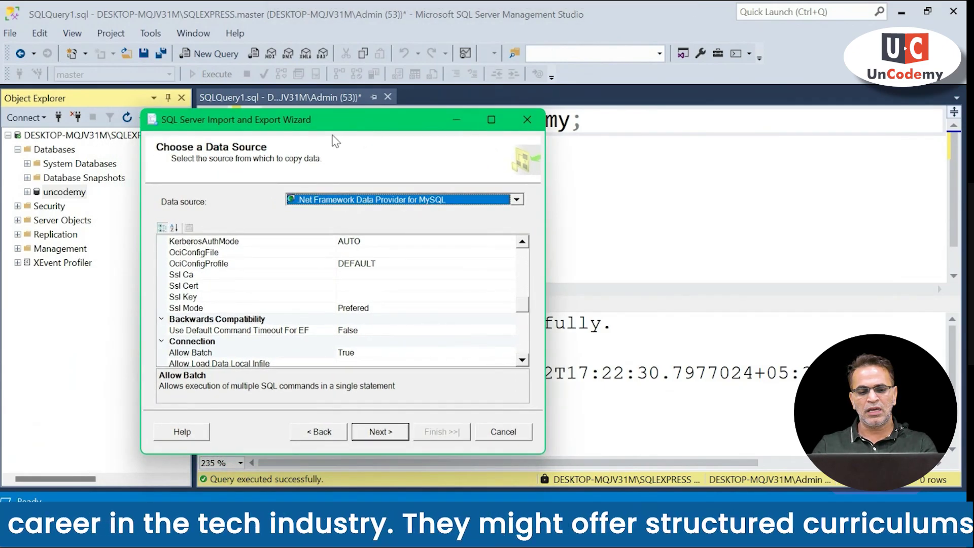
- Choose Microsoft Excel as the data source for the import
left_click_drag(362, 120, 364, 86)
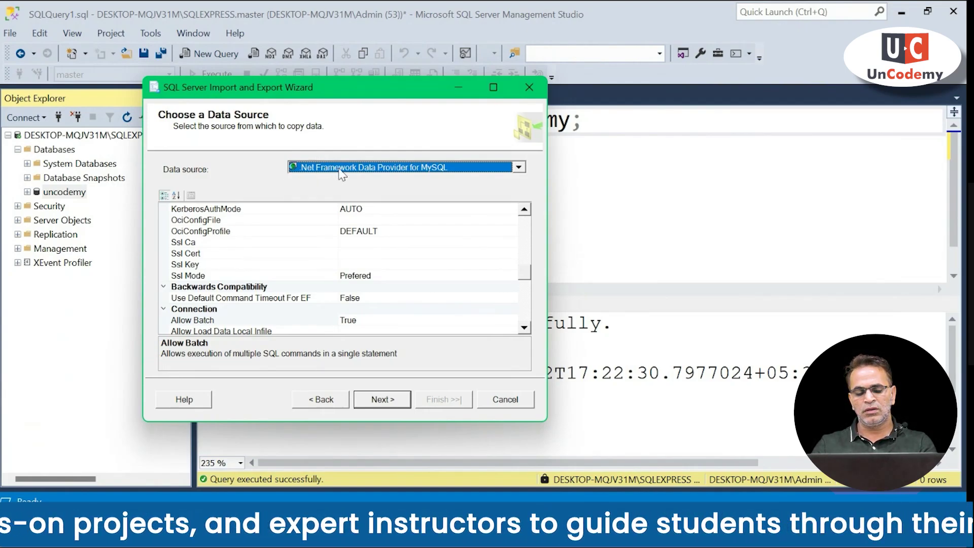
left_click(519, 168)
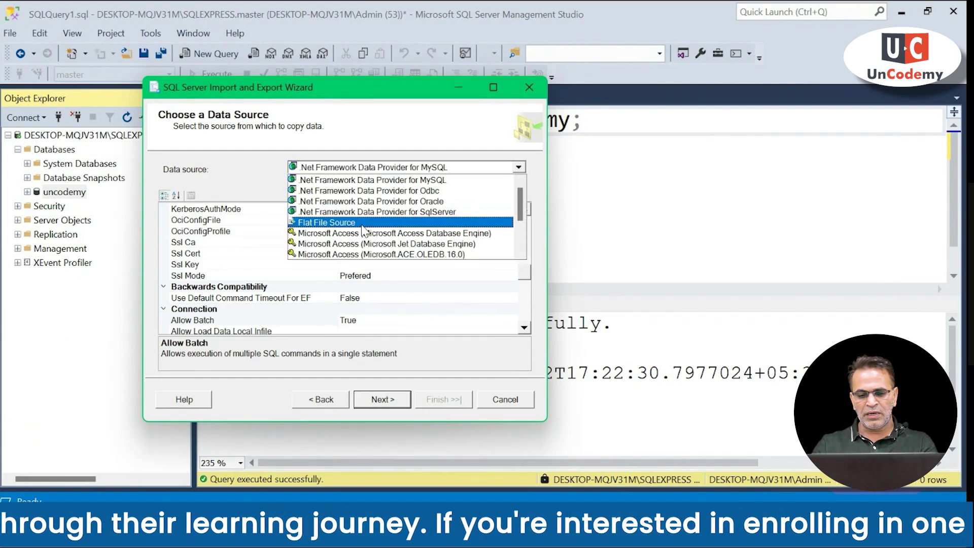
scroll(350, 236, "down", 1)
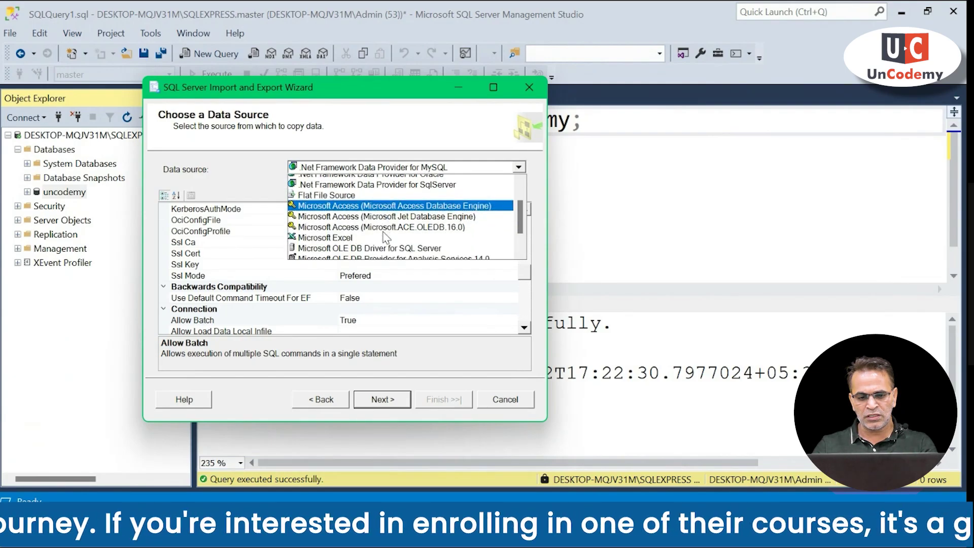
left_click(343, 236)
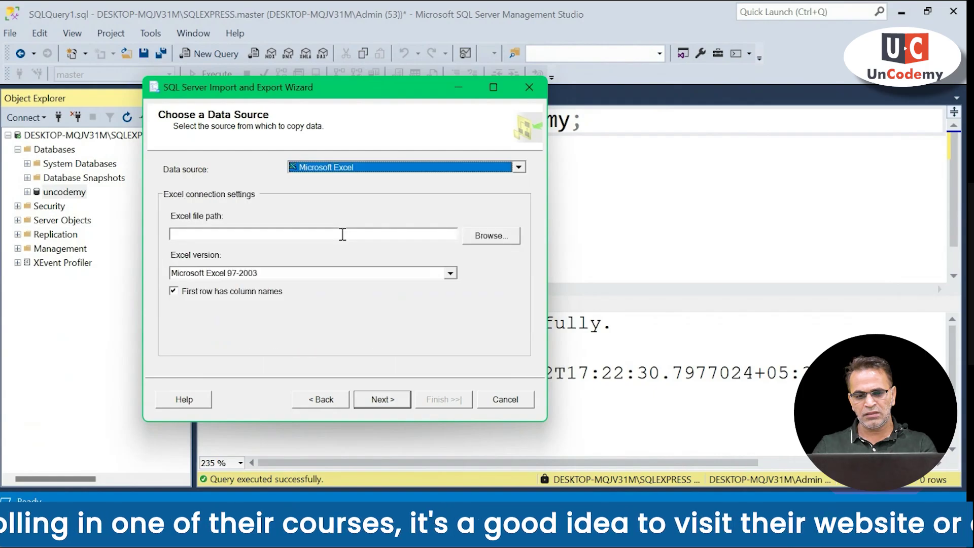
- Set Superstore_excel.xlsx from the Datafiles folder as the source file, with the first row as column names, and continue to the destination page
left_click(489, 238)
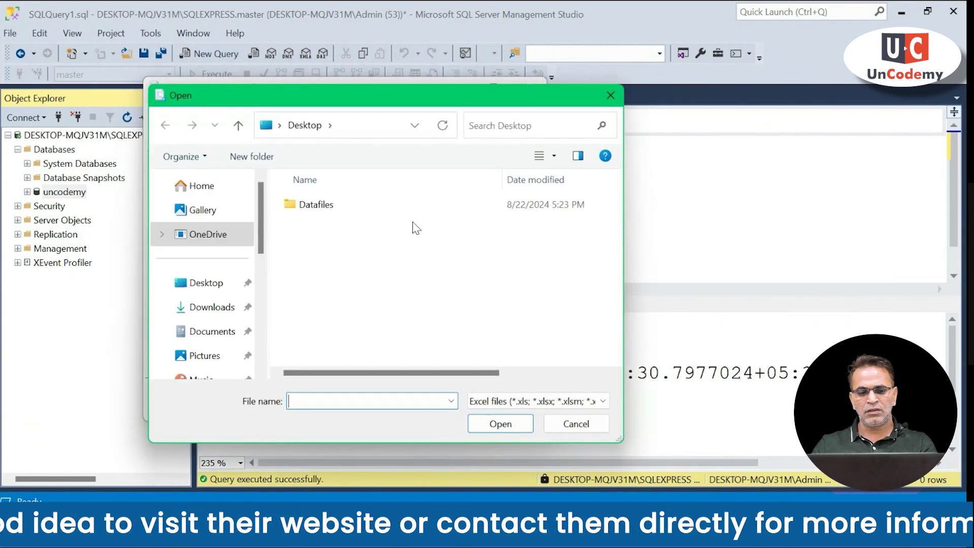
double_click(336, 208)
left_click(333, 205)
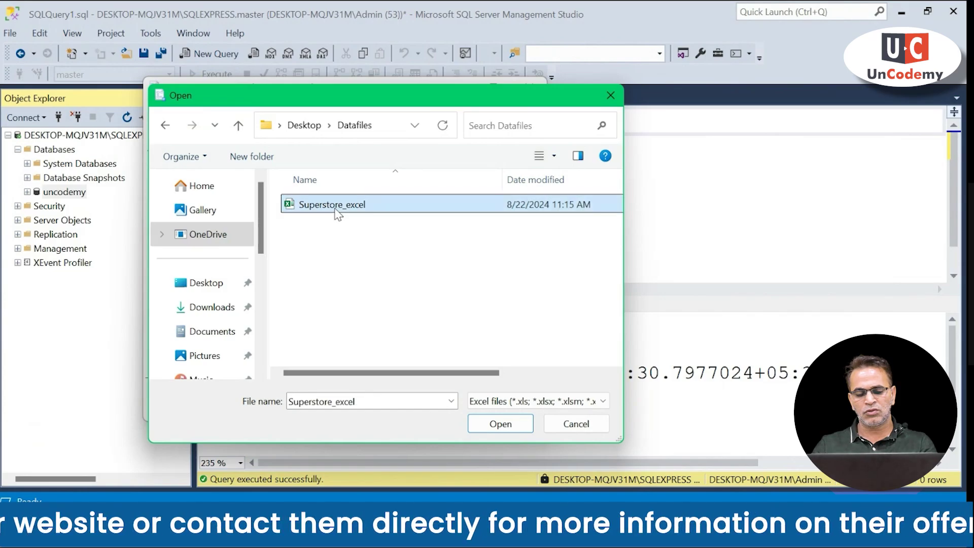
left_click(501, 423)
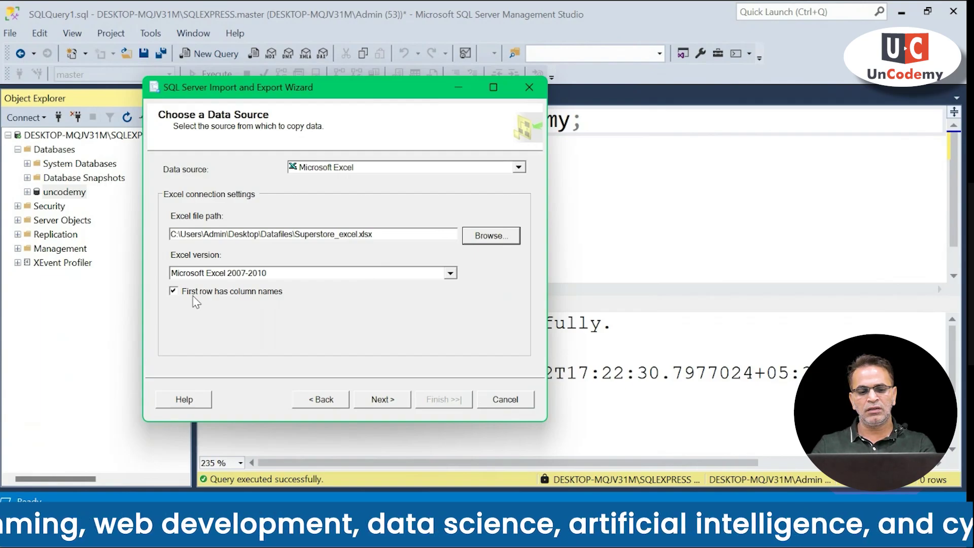
left_click(174, 293)
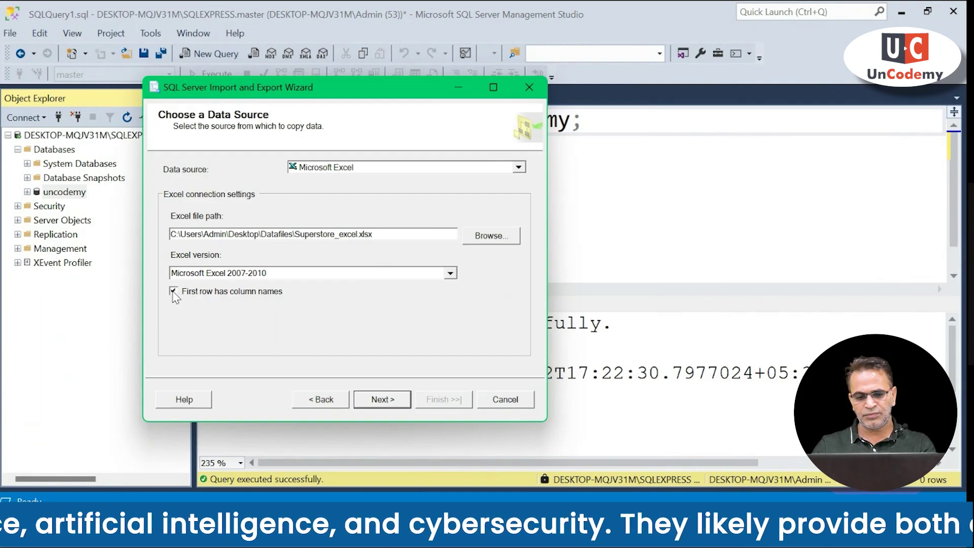
left_click(383, 399)
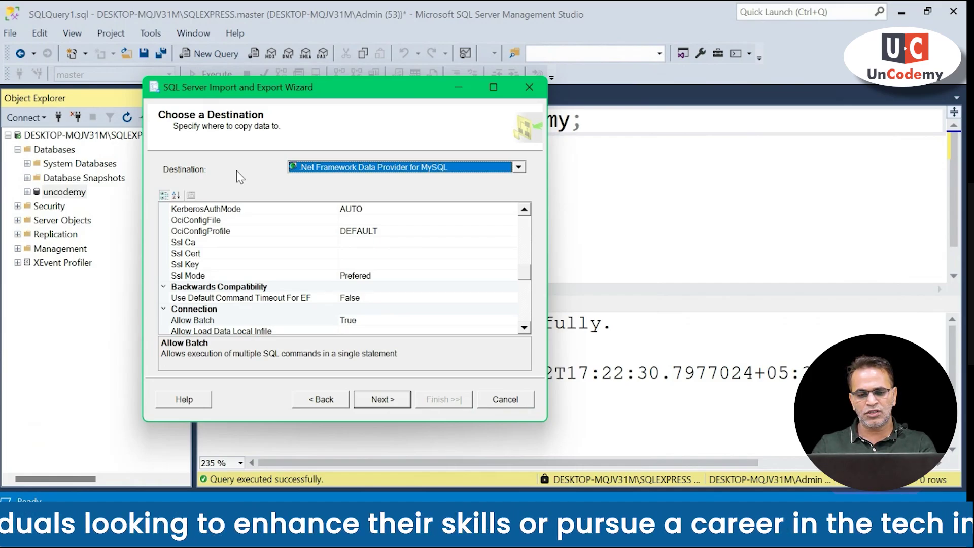
- Try to use Microsoft OLE DB Driver for SQL Server as the import destination
left_click(520, 168)
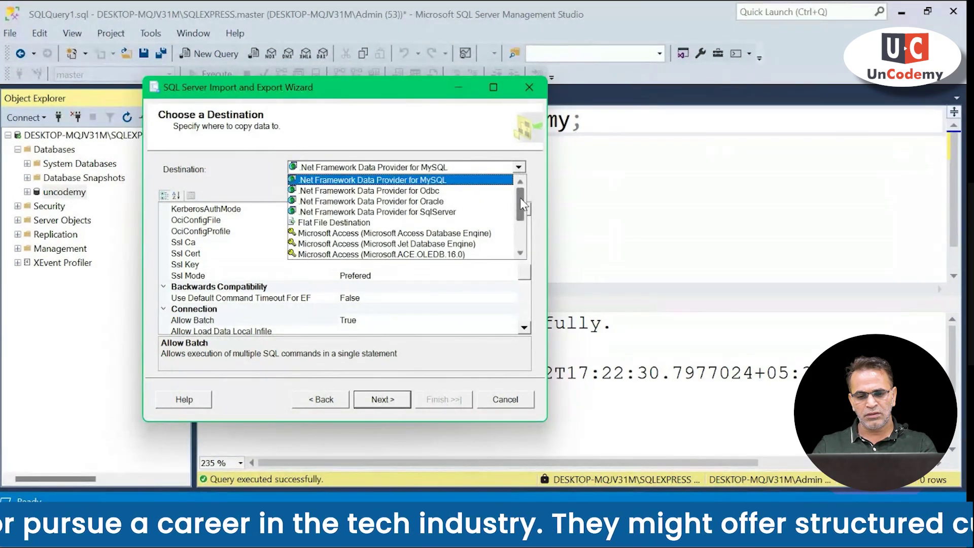
left_click_drag(521, 202, 521, 241)
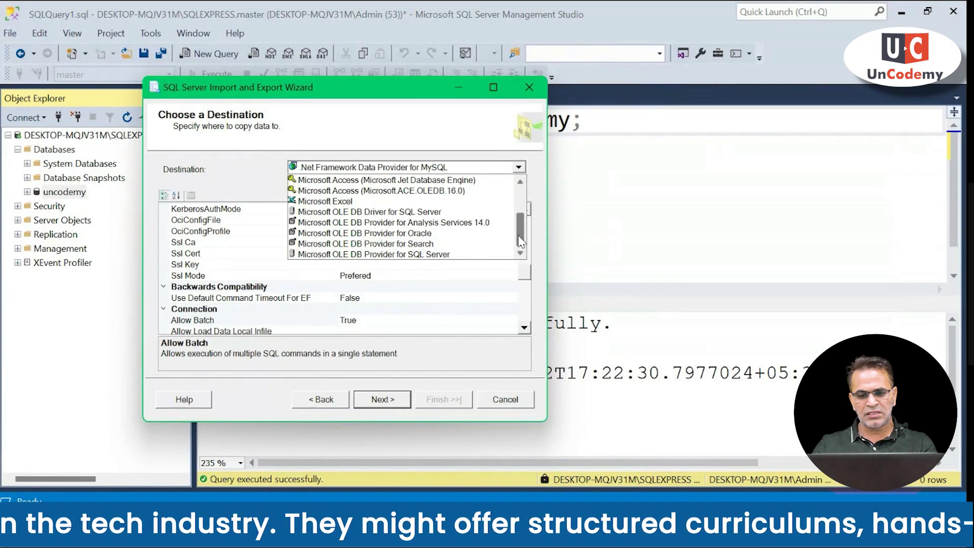
left_click(420, 213)
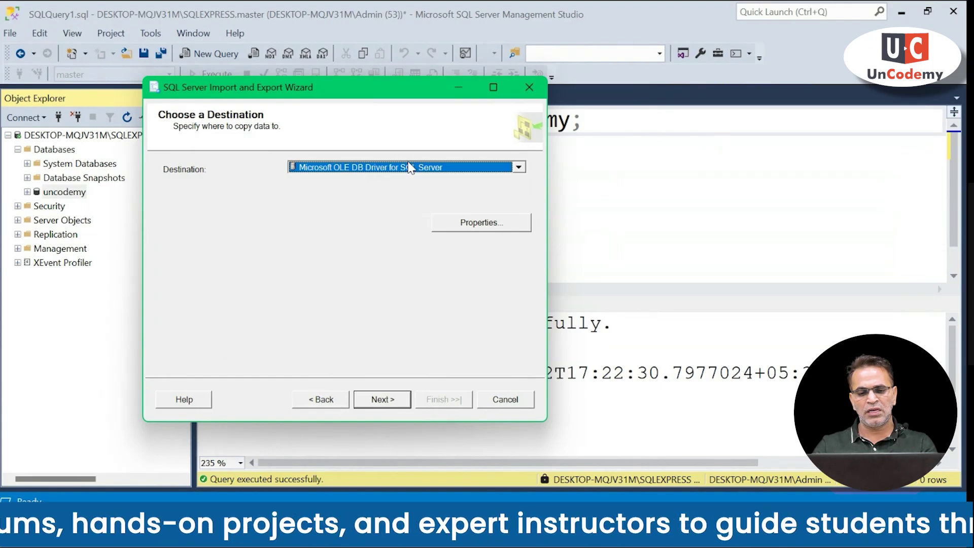
left_click(399, 399)
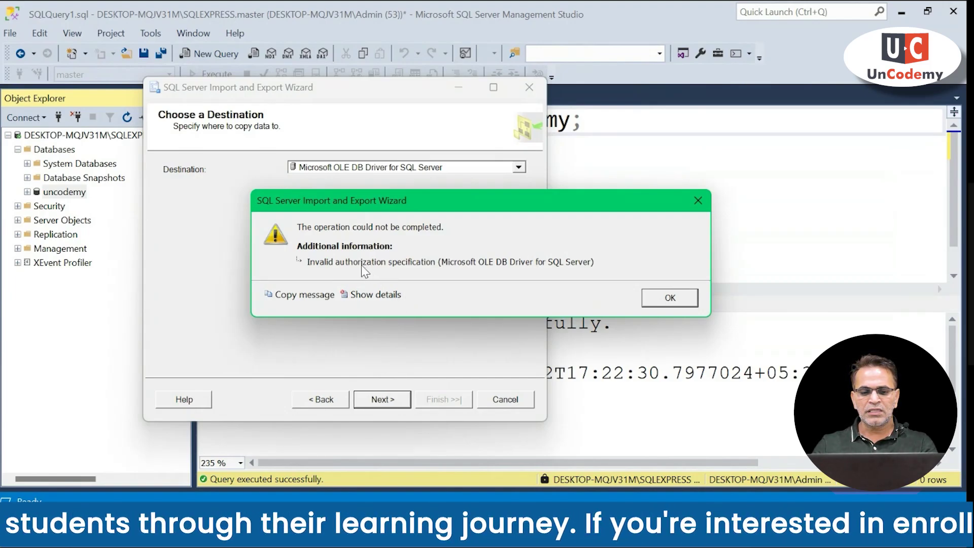
left_click(672, 299)
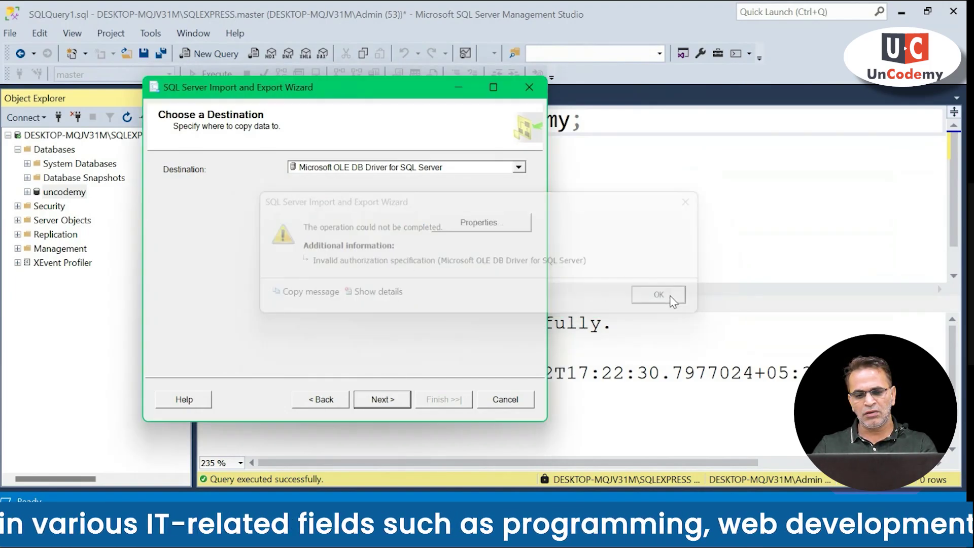
- Set the import destination to Microsoft OLE DB Provider for SQL Server with the uncodemy database and continue
left_click(519, 169)
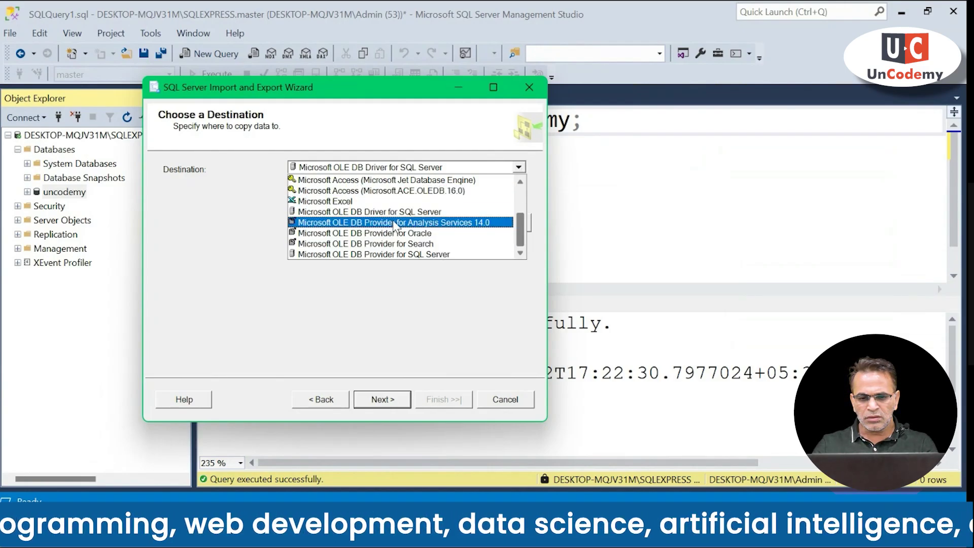
left_click(394, 256)
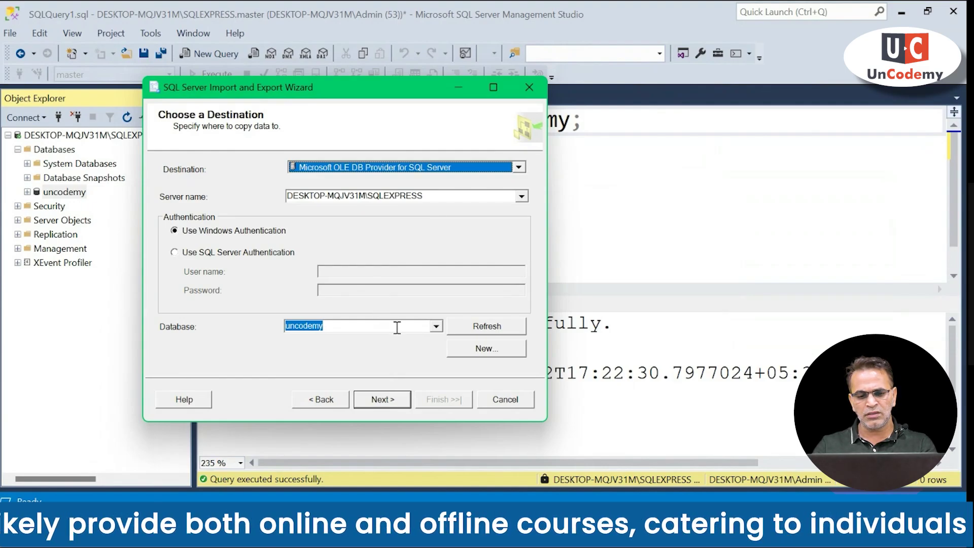
left_click(436, 327)
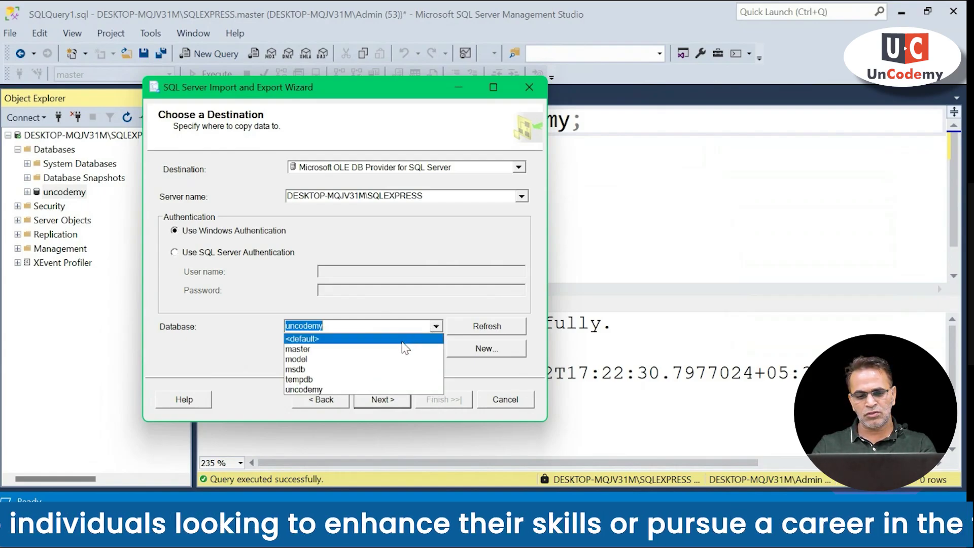
left_click(437, 329)
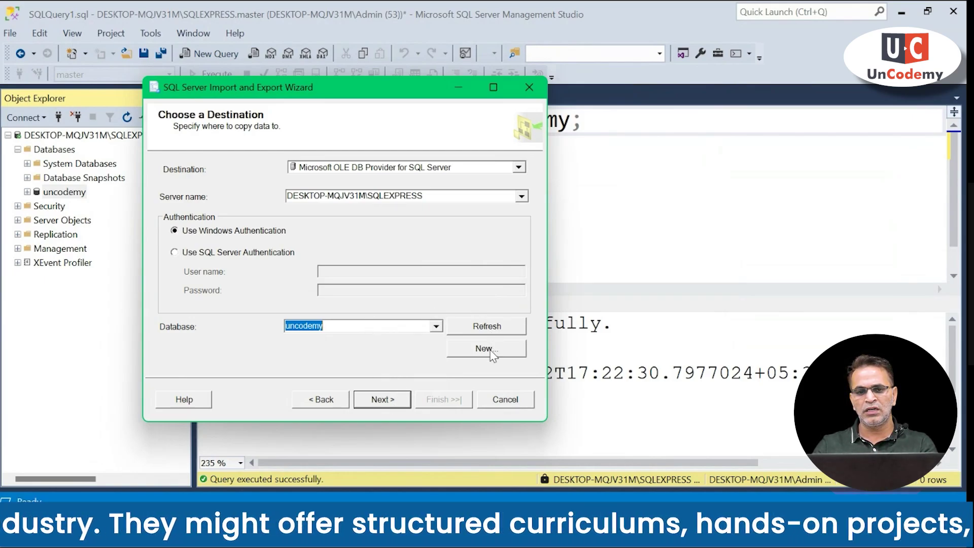
left_click(384, 398)
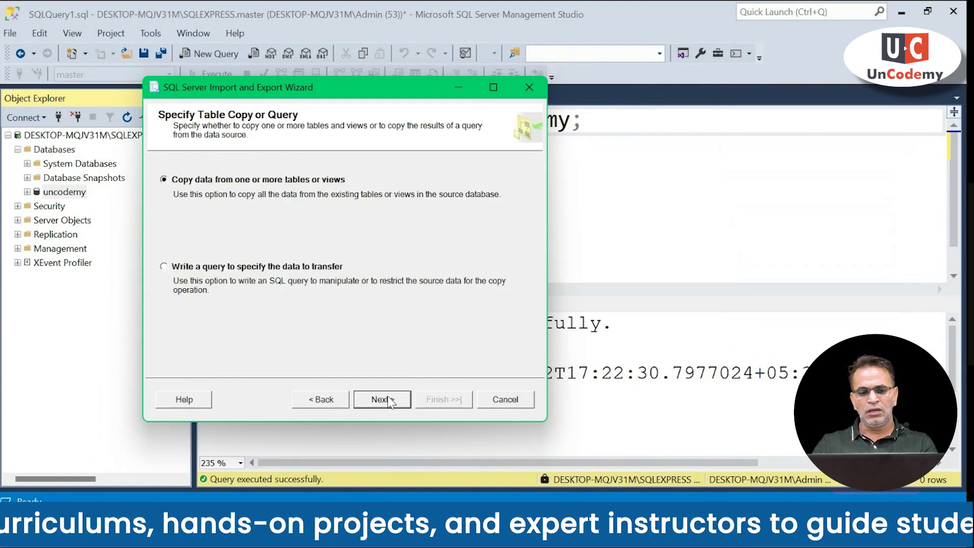
- Keep copying data from tables or views and select the Orders$, People$ and Returns$ source tables
left_click(389, 399)
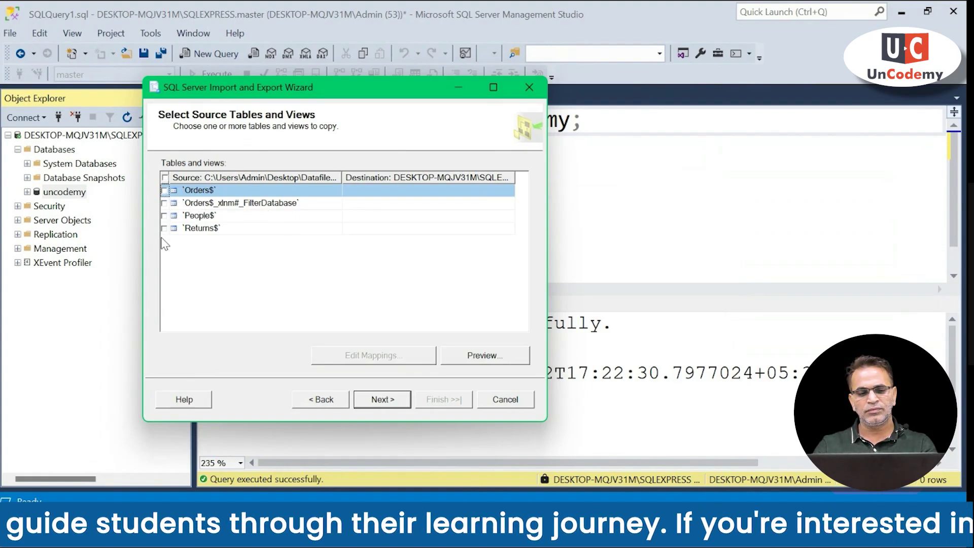
left_click(164, 191)
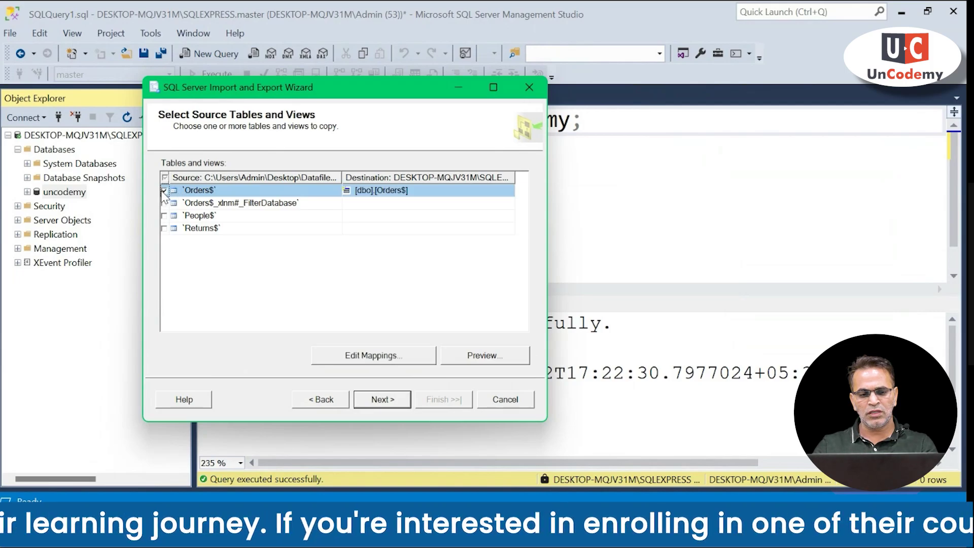
left_click(164, 216)
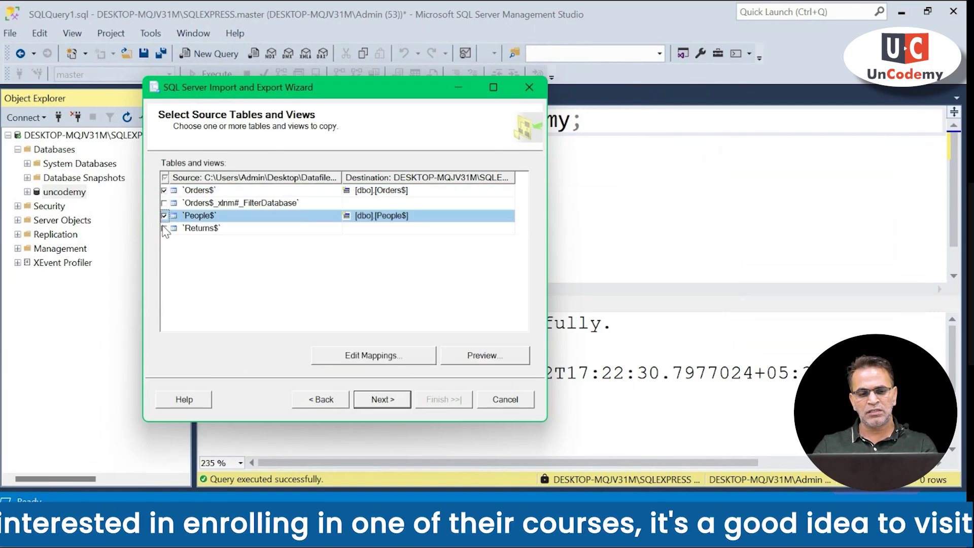
left_click(164, 229)
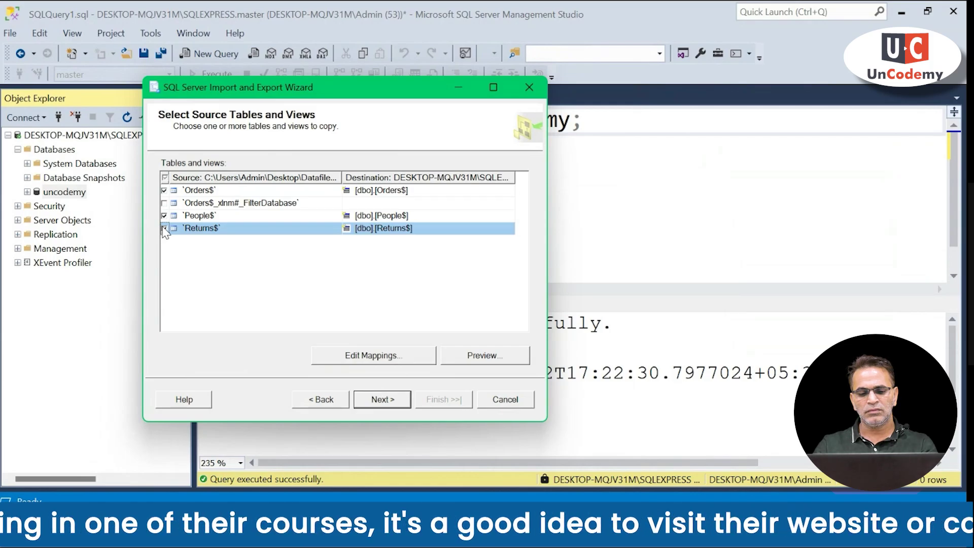
left_click(392, 403)
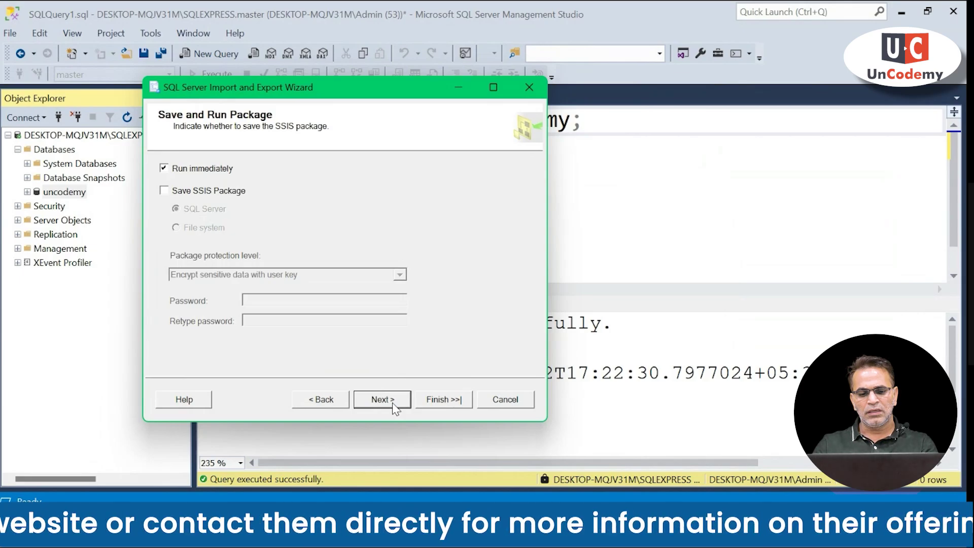
- Run the import immediately without saving an SSIS package, review the execution details and close the wizard
left_click(393, 404)
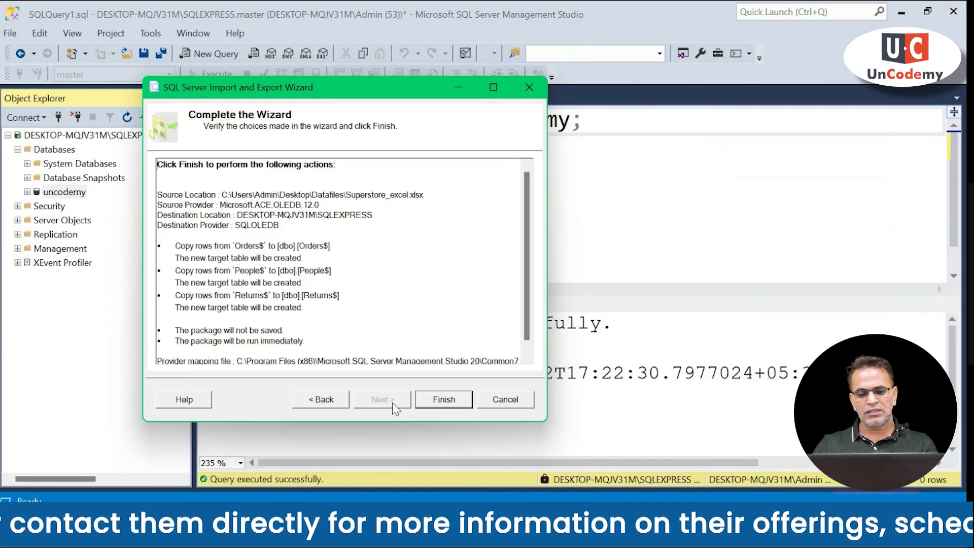
left_click(431, 406)
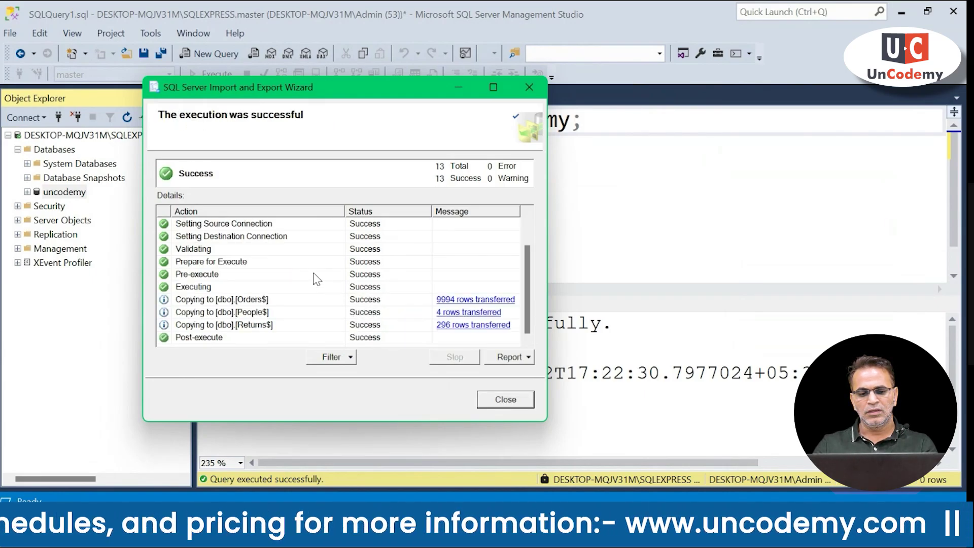
scroll(317, 279, "up", 1)
scroll(316, 274, "down", 1)
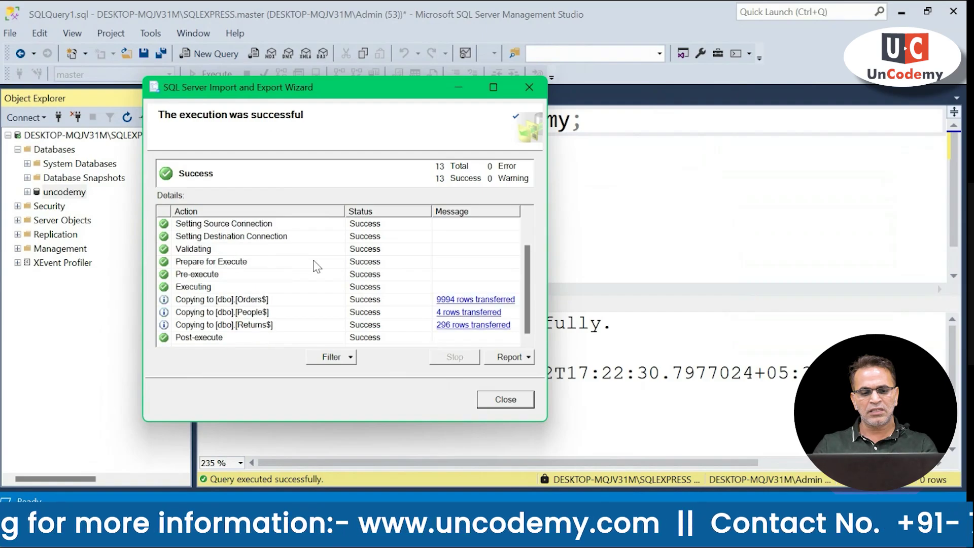
scroll(317, 267, "up", 1)
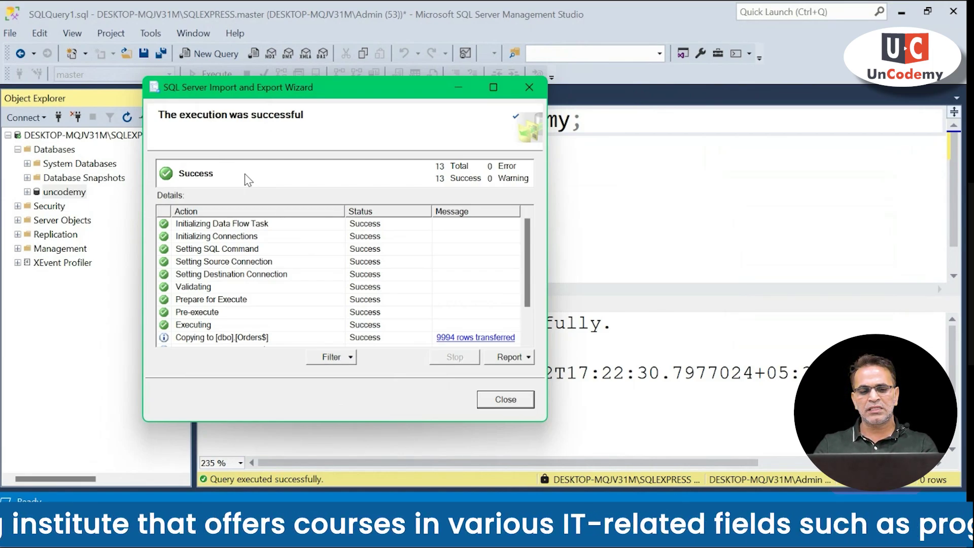
left_click(490, 403)
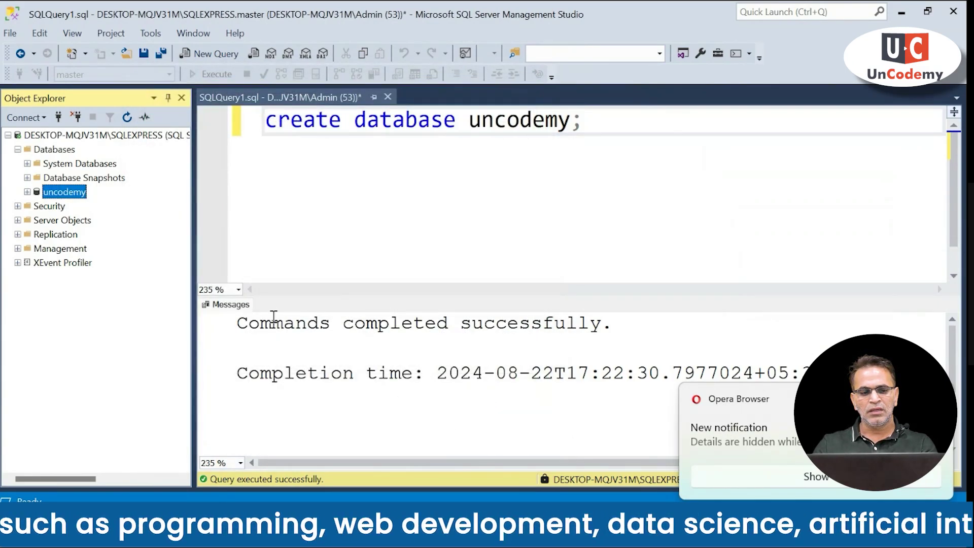
- Refresh the uncodemy database and expand its tables to check the imported Orders$, People$ and Returns$ tables
right_click(64, 194)
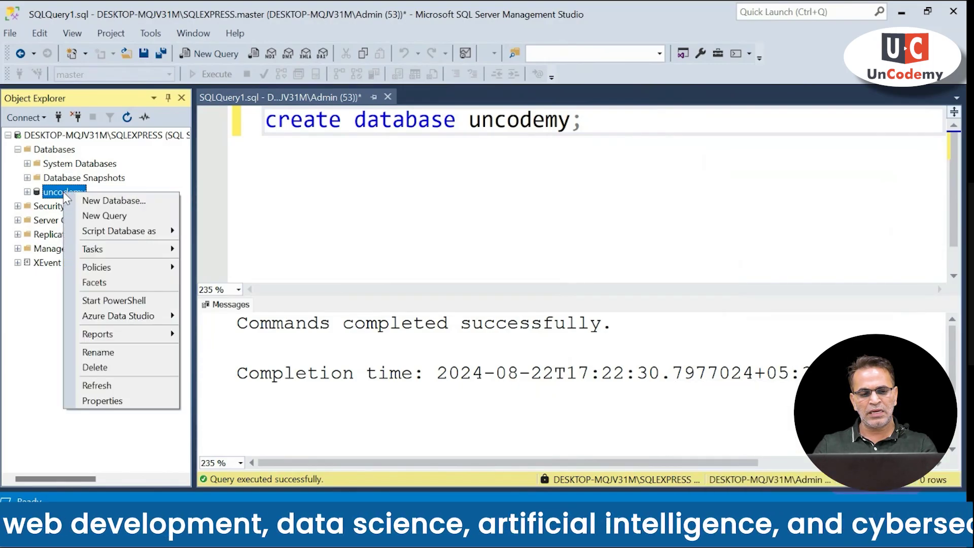
left_click(108, 387)
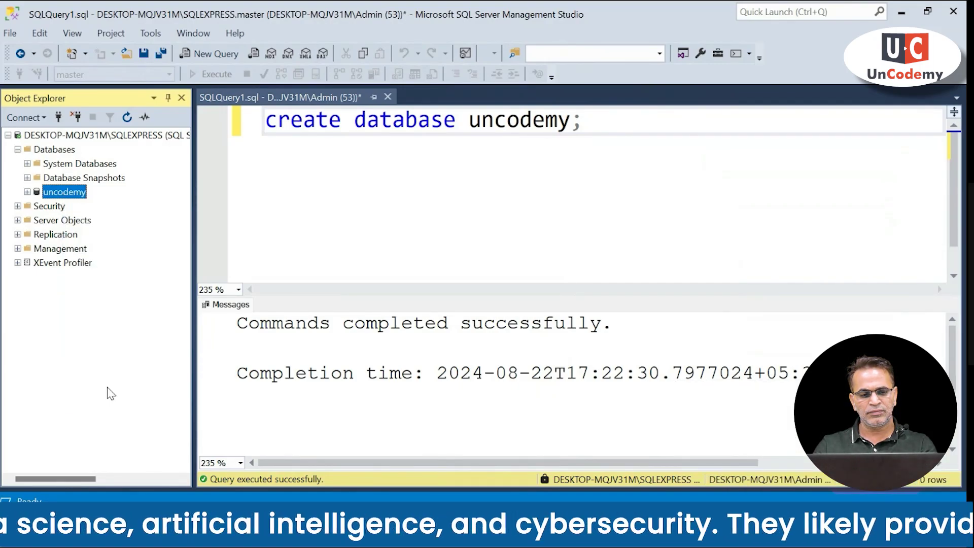
left_click(28, 192)
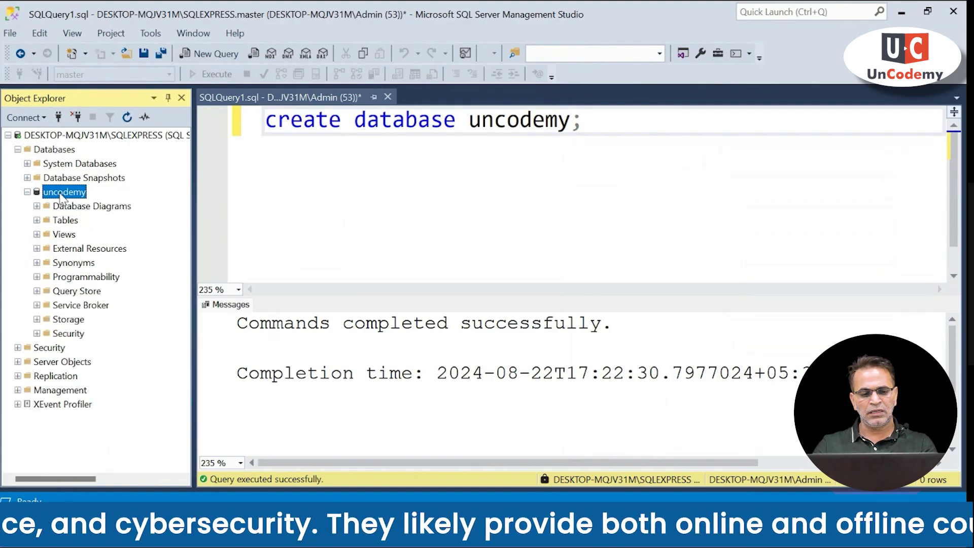
left_click(36, 221)
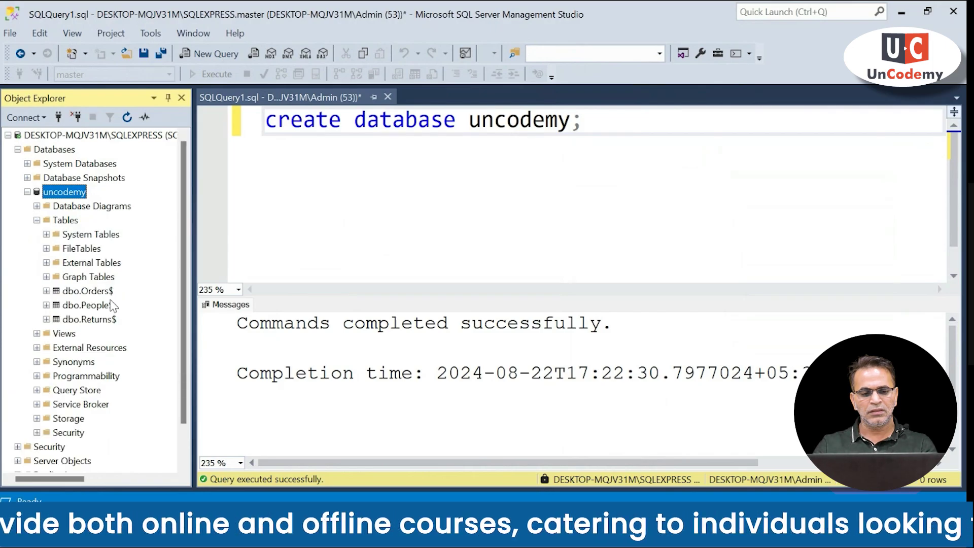
left_click(75, 295)
left_click(77, 307)
left_click(77, 319)
left_click(75, 293)
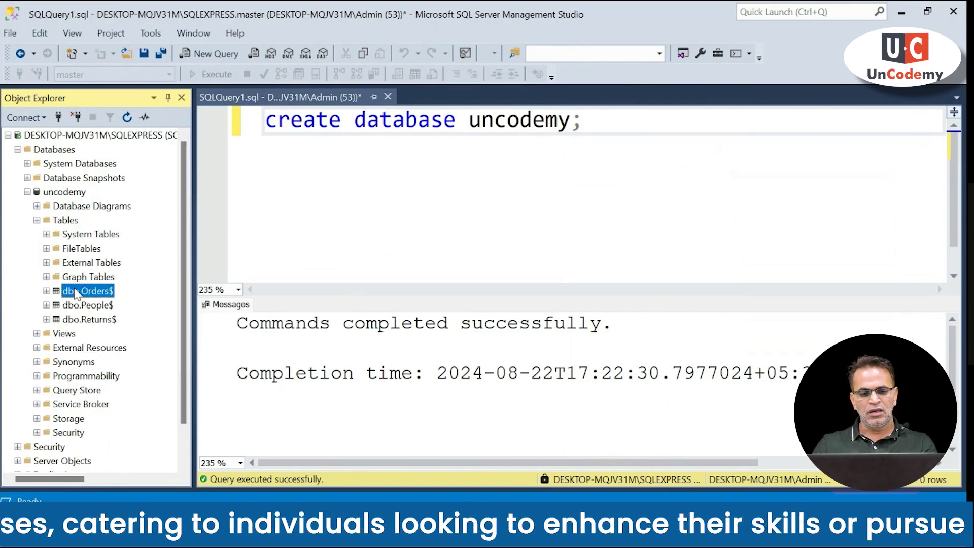
- Begin a new query reading "select*from" below the create database statement, separated by a blank line
left_click(274, 195)
left_click(634, 164)
key("Return")
key("Return")
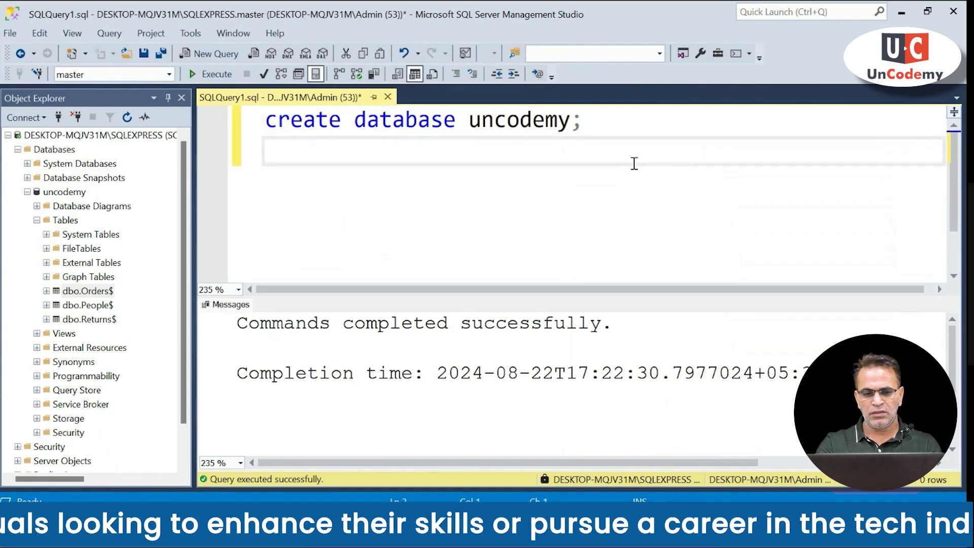
type("select")
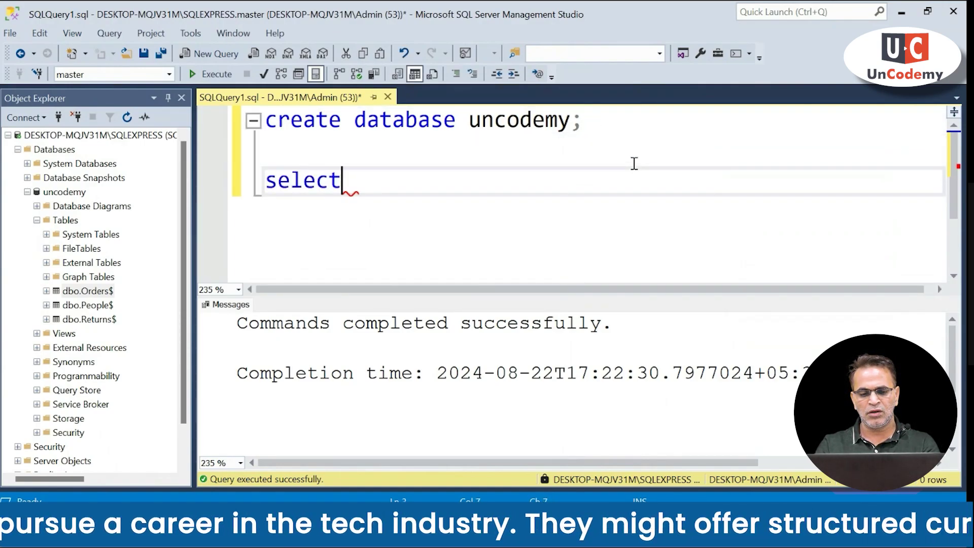
key("BackSpace")
type("*from")
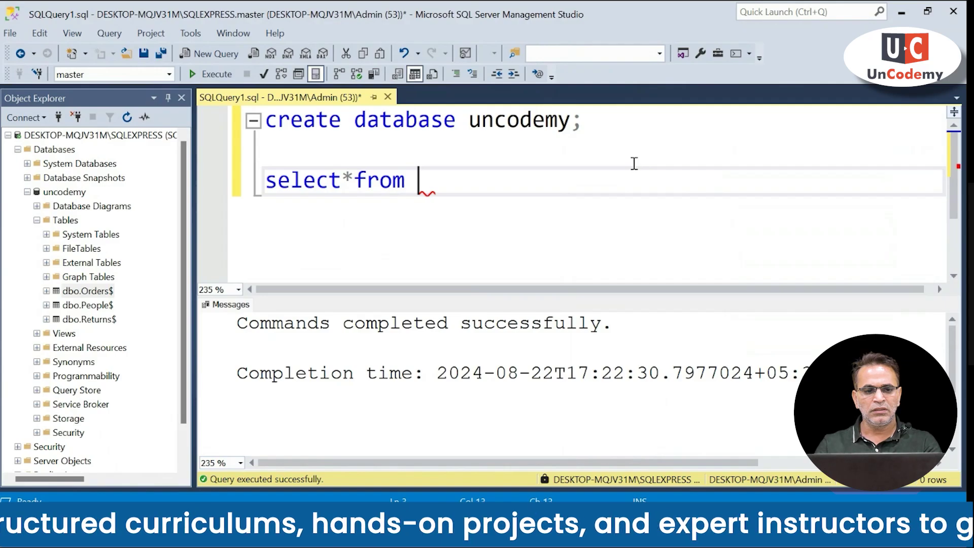
- Switch the query's active database from master to uncodemy
left_click(310, 180)
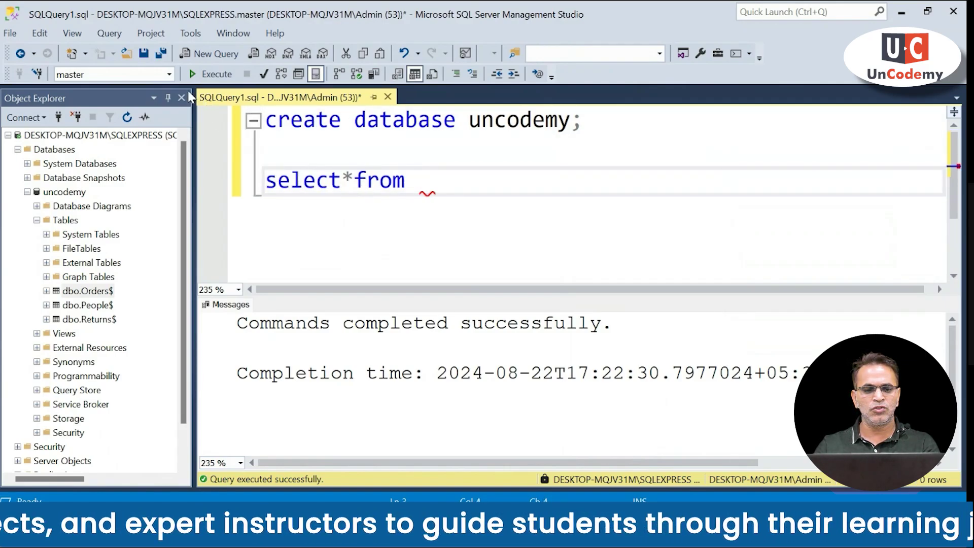
left_click(168, 73)
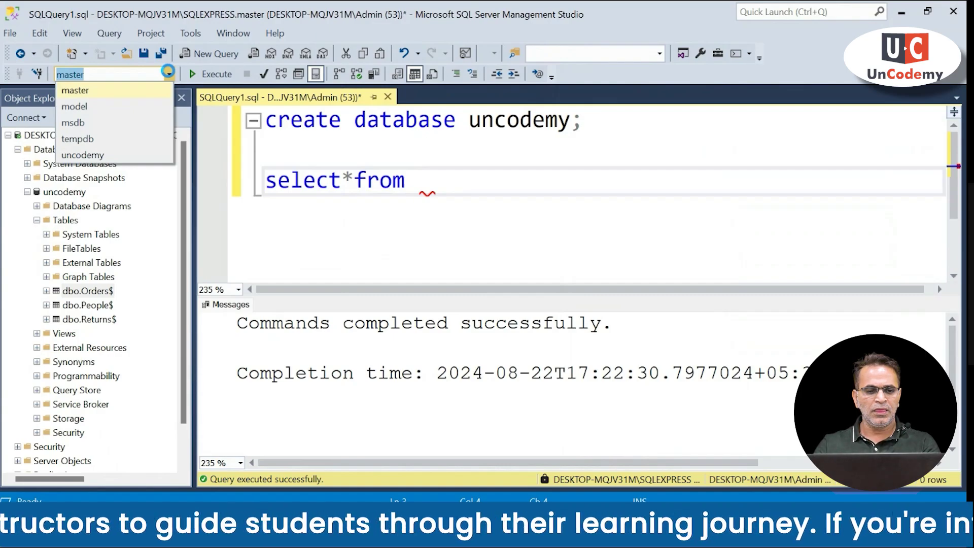
left_click(100, 155)
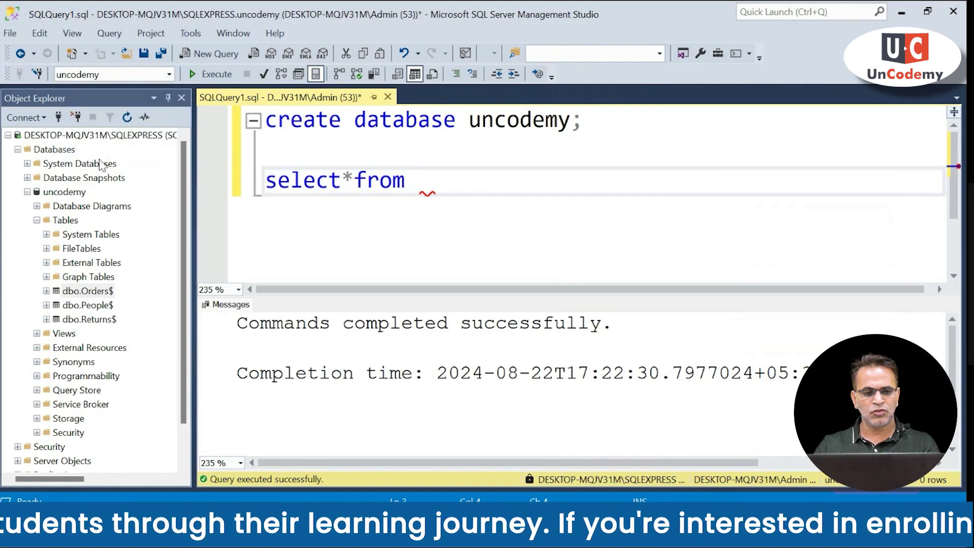
- Complete the query as "select*from Orders$;" and execute the whole script
left_click(450, 178)
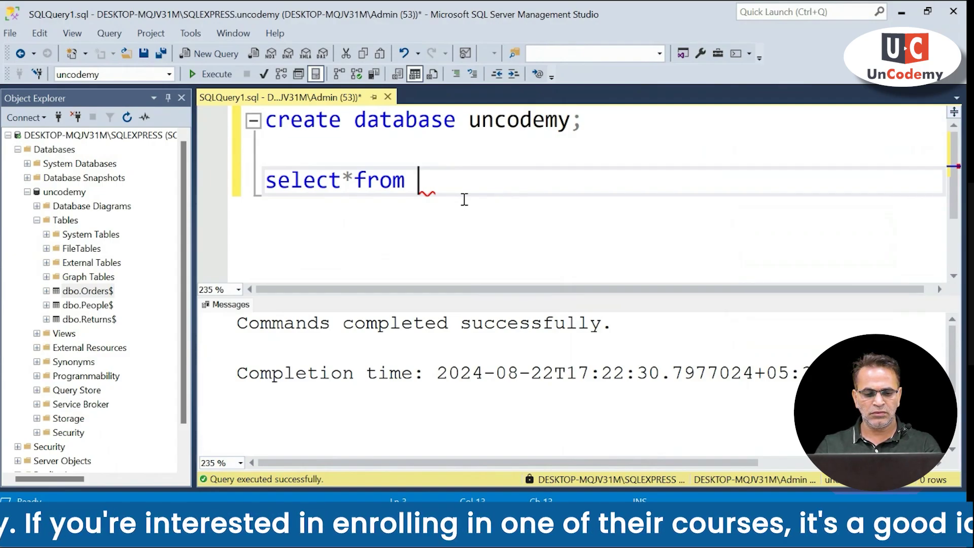
type("o")
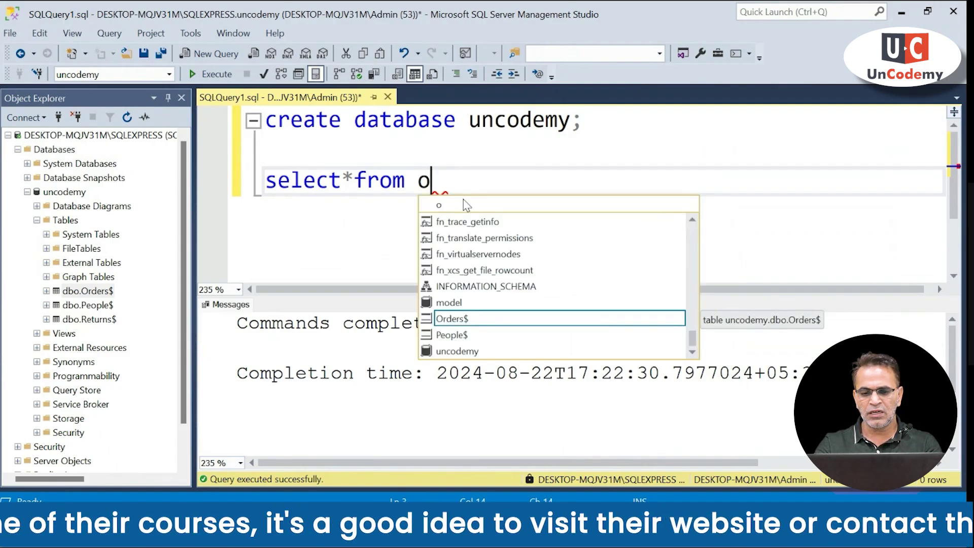
key("Escape")
type("r")
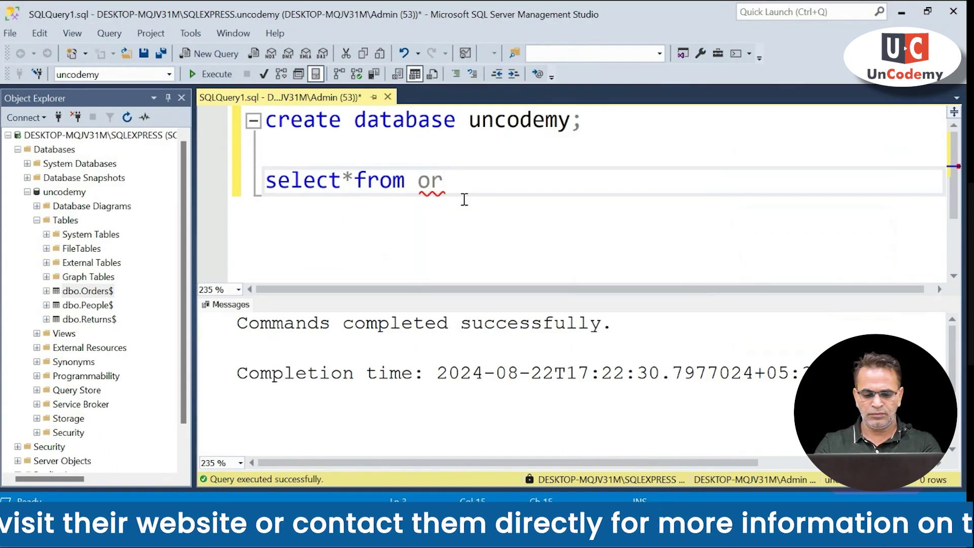
type("de")
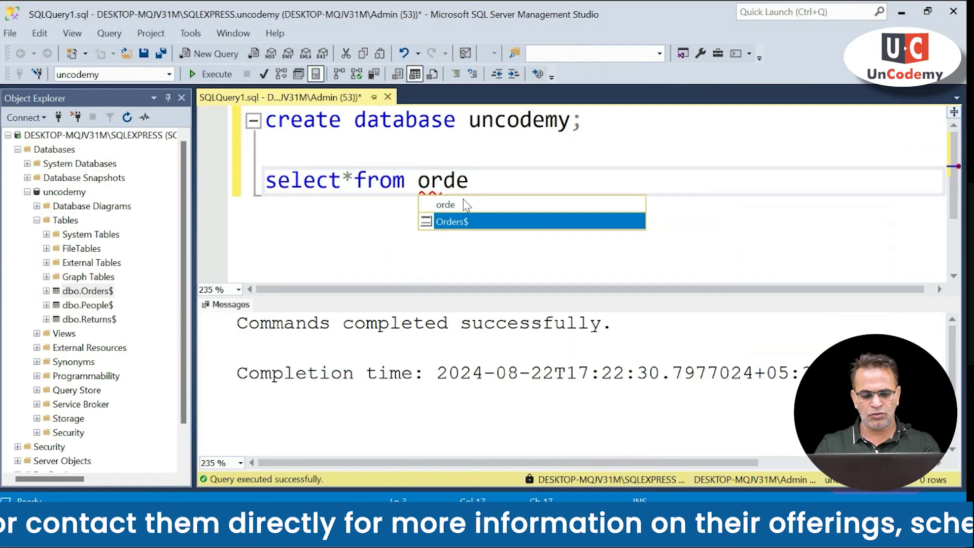
key("Tab")
type(";")
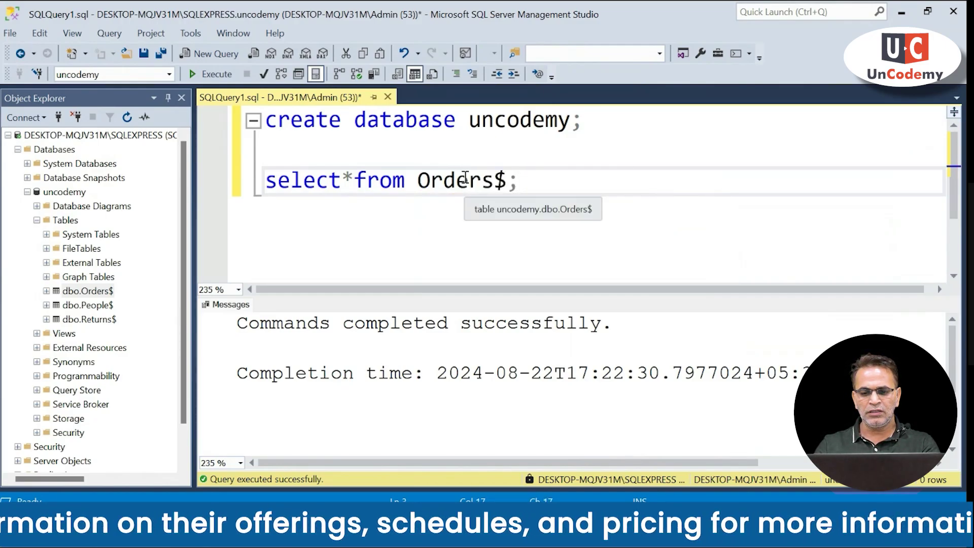
left_click(455, 183)
left_click(218, 77)
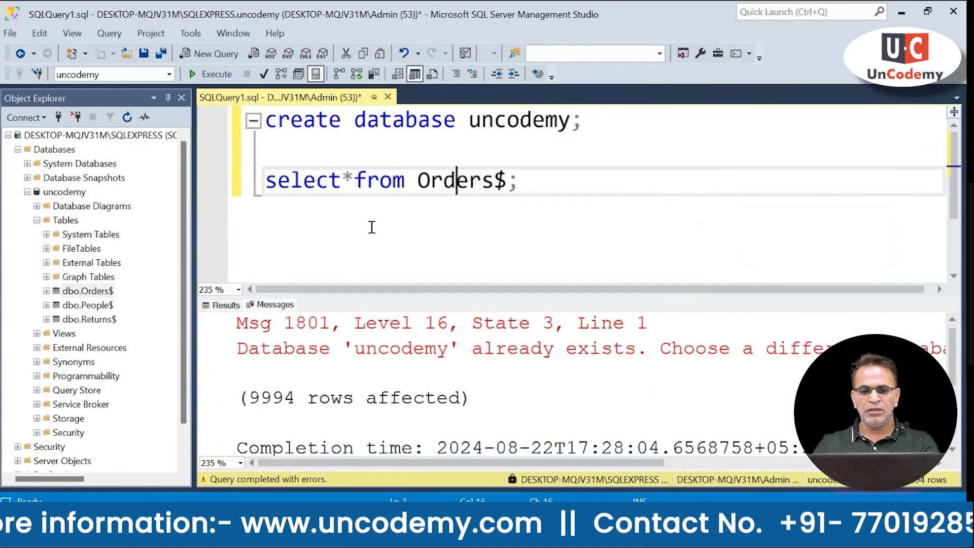
- Comment out the create database uncodemy statement by putting "--" in front of it
left_click(395, 127)
left_click(507, 125)
key("Home")
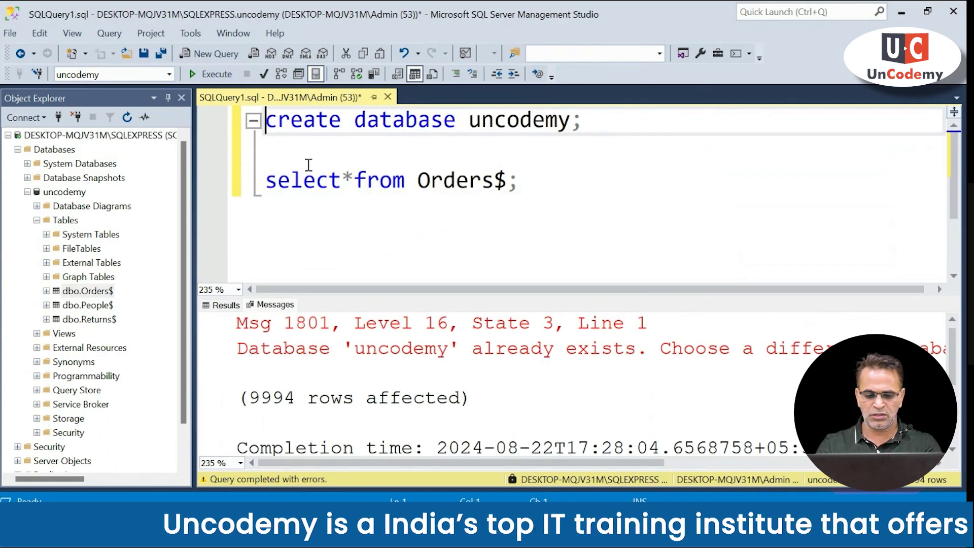
type("#")
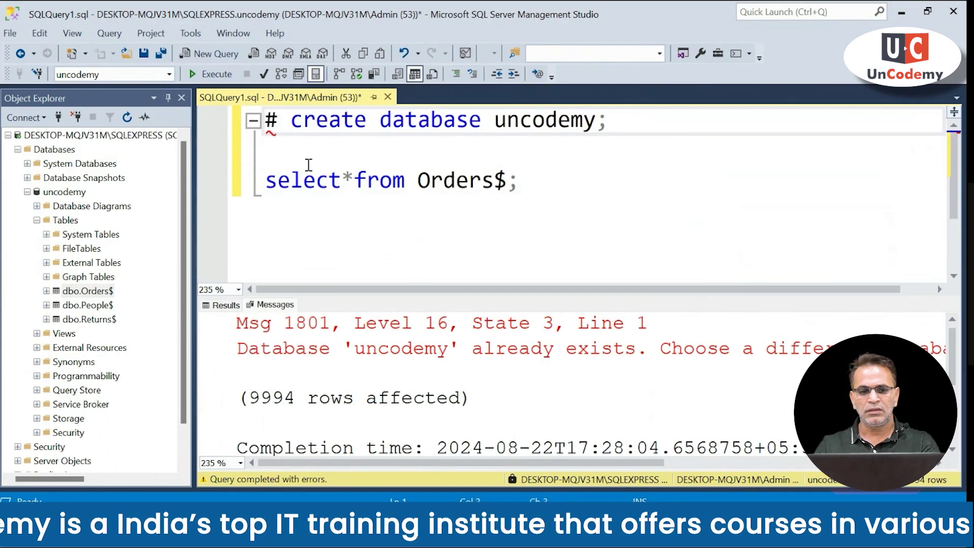
key("BackSpace")
key("BackSpace")
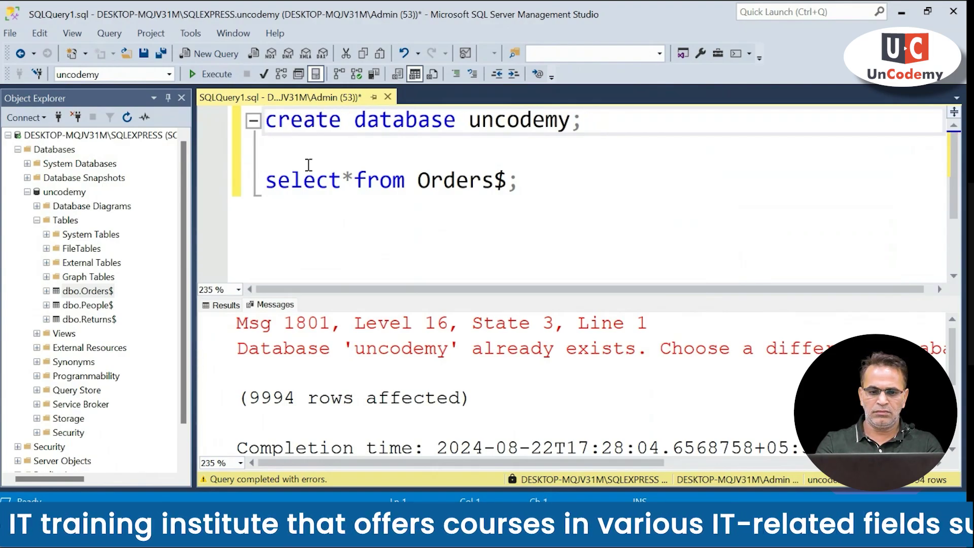
type("--")
- Execute only the "select*from Orders$;" statement to list the Orders$ records
left_click(374, 163)
left_click_drag(265, 181, 526, 173)
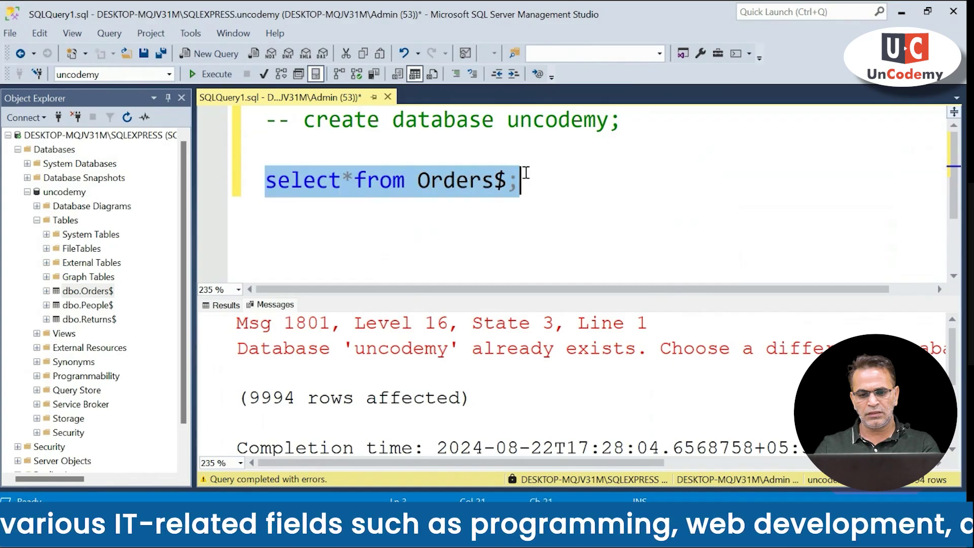
left_click(231, 80)
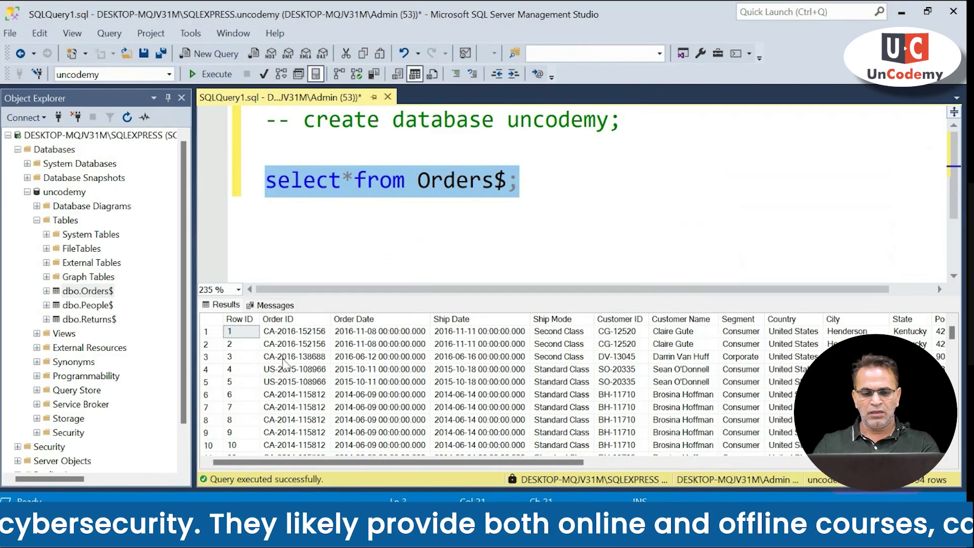
- Replace the queried table with People$ and execute the statement "select*from People$;"
left_click(100, 307)
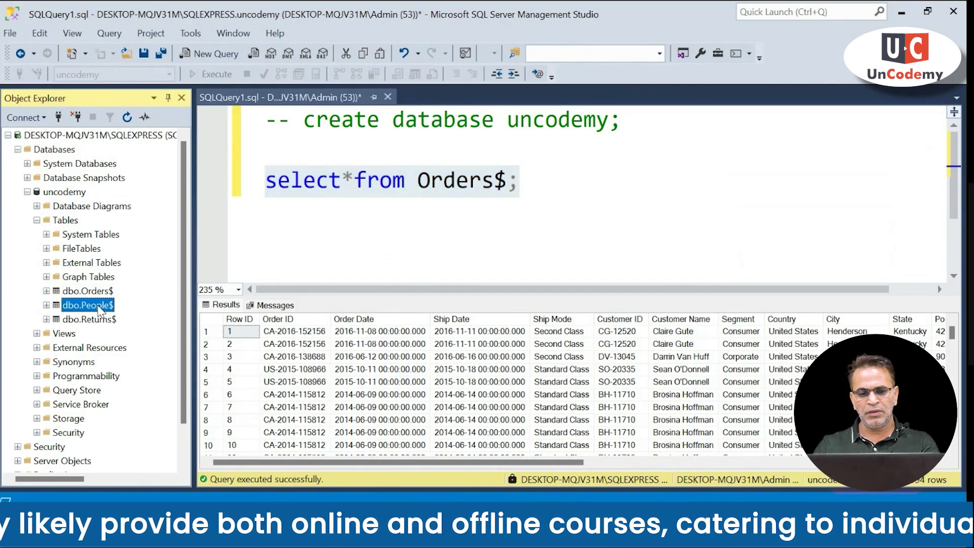
left_click(509, 199)
key("BackSpace")
key("BackSpace")
key("BackSpace")
key("BackSpace")
key("BackSpace")
key("BackSpace")
key("BackSpace")
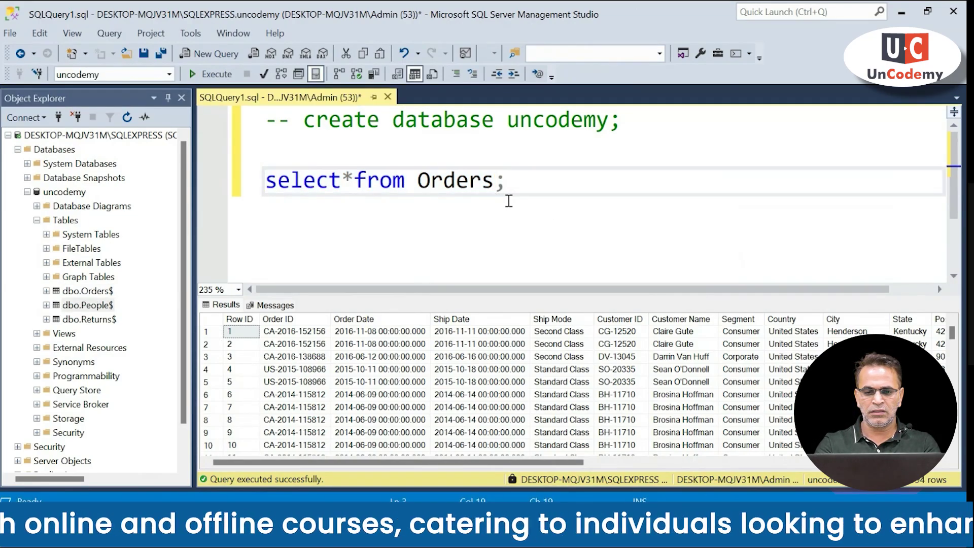
type("pe")
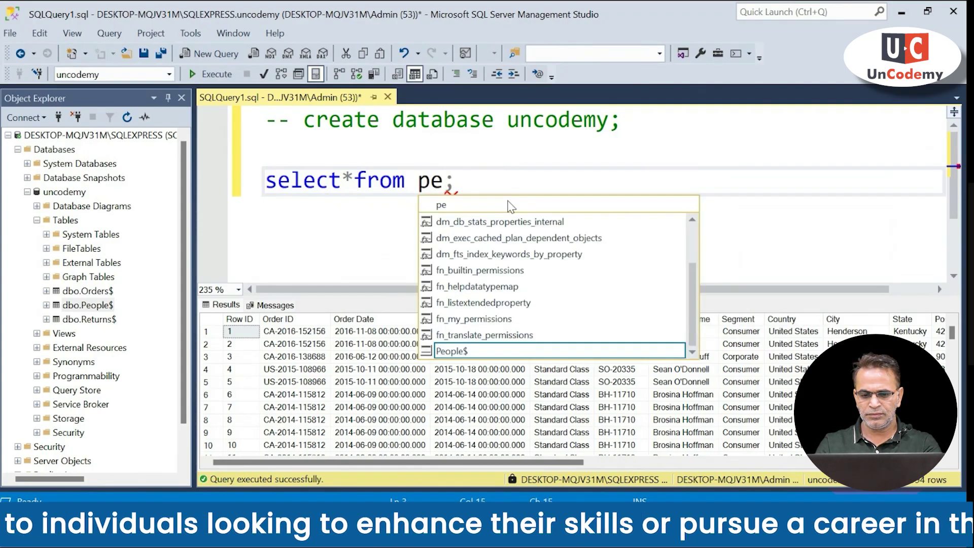
key("Up")
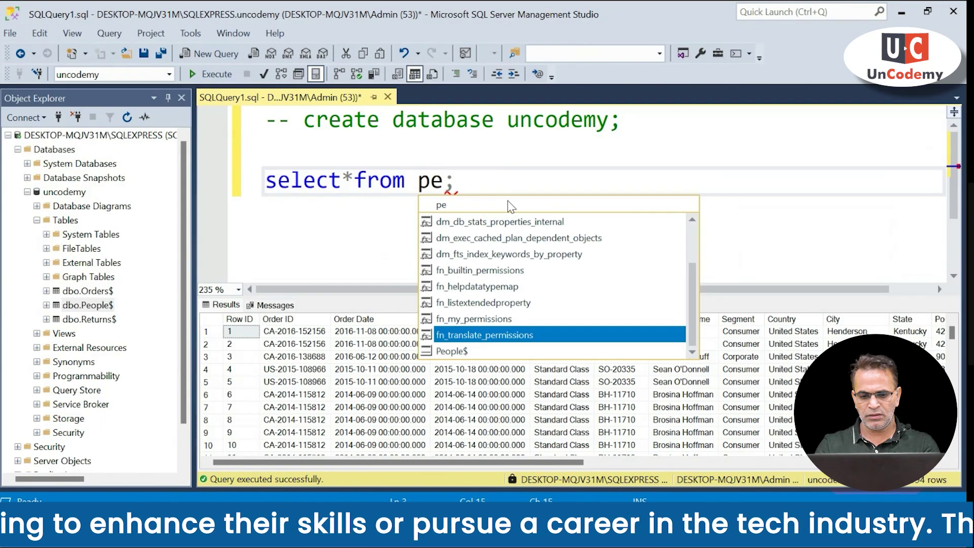
key("Down")
key("Tab")
left_click_drag(549, 180, 261, 180)
left_click(218, 75)
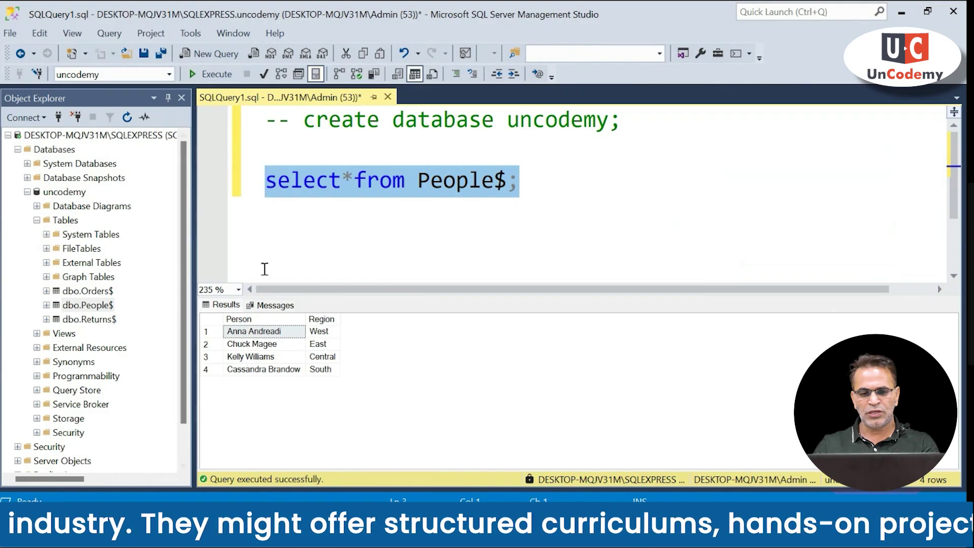
- Replace the table name in the query so it reads "select*from Returns$;"
left_click(406, 181)
left_click(496, 182)
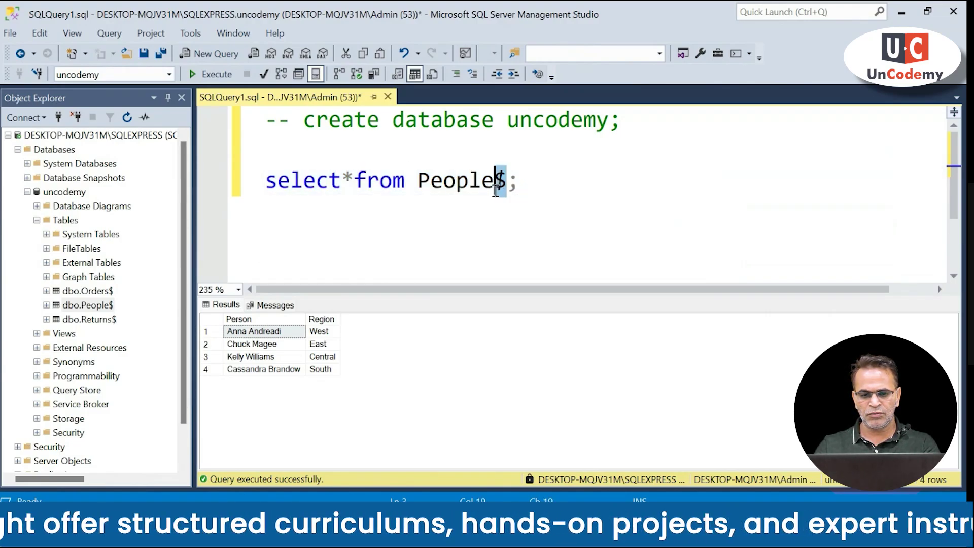
key("BackSpace")
key("BackSpace")
key("BackSpace")
key("BackSpace")
key("BackSpace")
key("BackSpace")
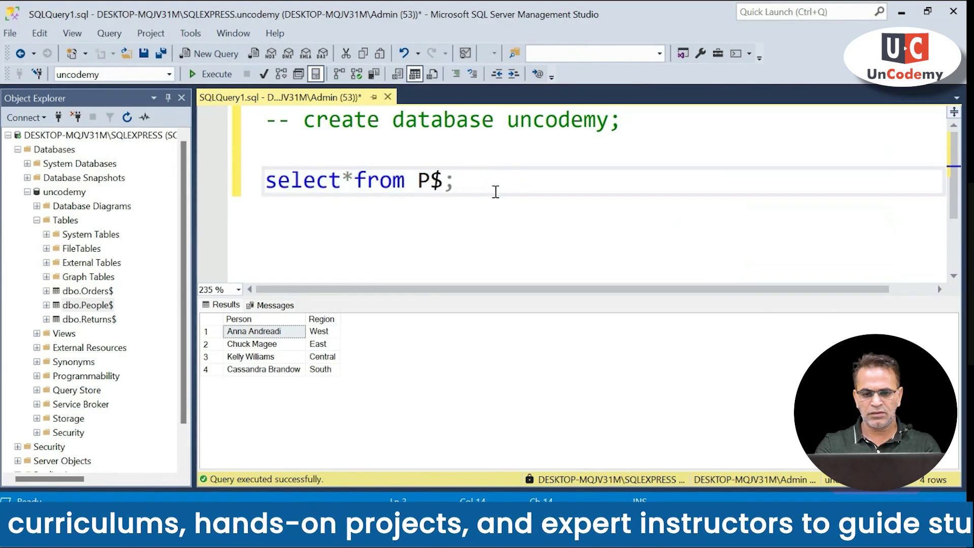
type("Ret")
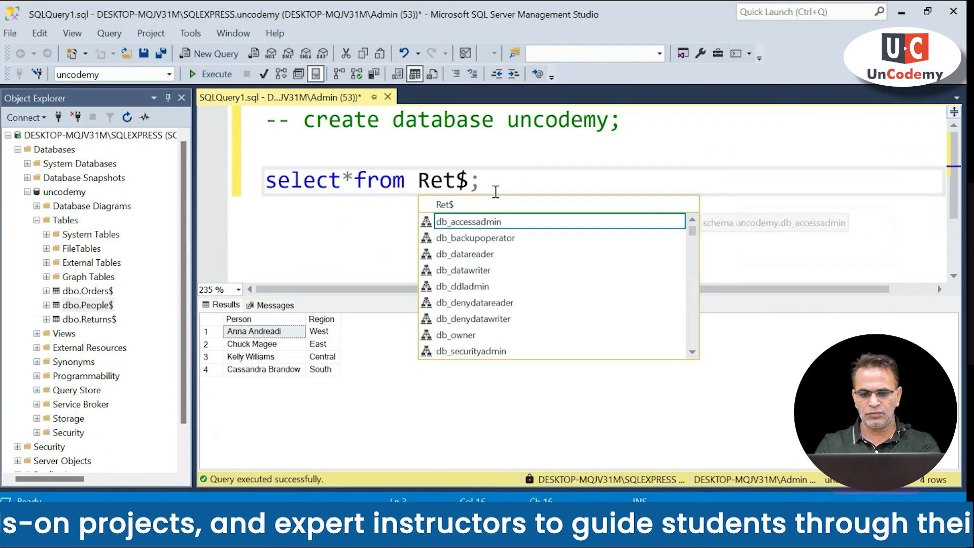
type("urns")
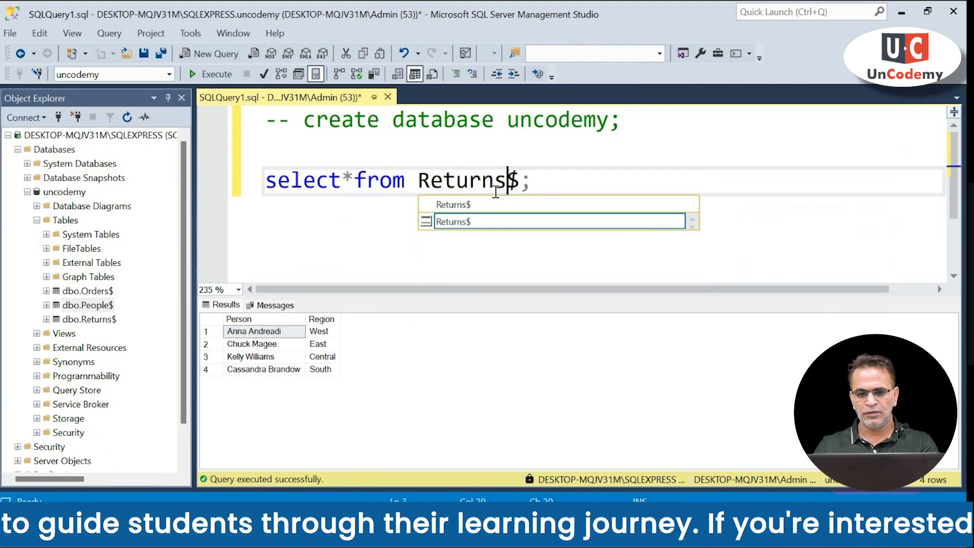
left_click(506, 220)
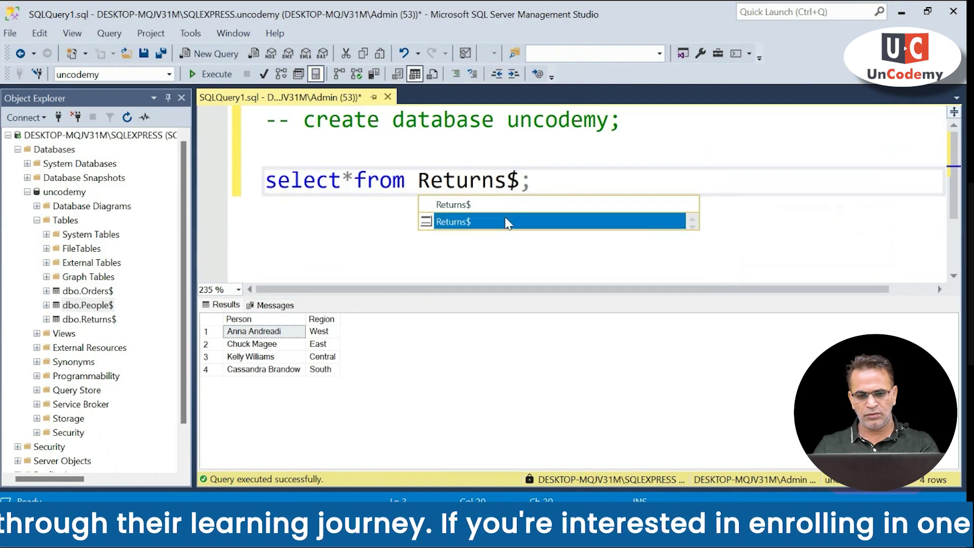
left_click(505, 220)
- Execute only the "select*from Returns$;" statement to list the Returns$ records
left_click(547, 178)
left_click_drag(528, 180, 265, 181)
left_click(212, 74)
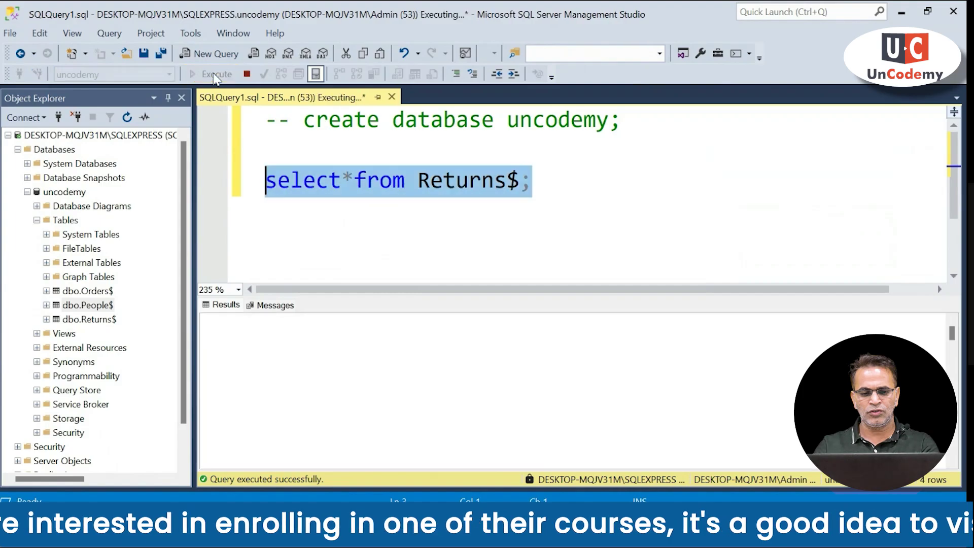